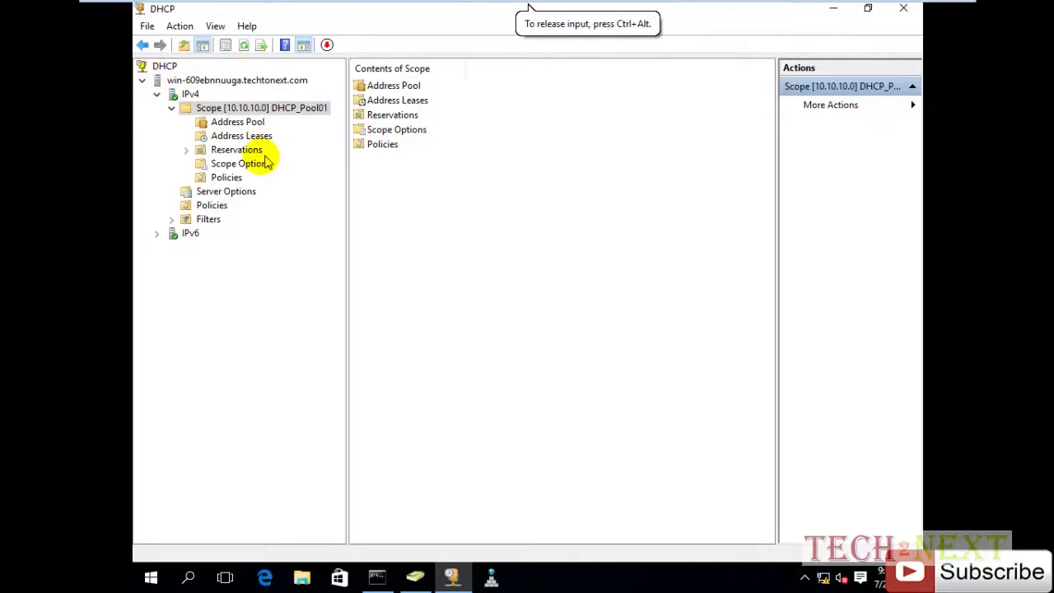
View the primary server's DHCP_Pool01 scope and switch to the Additional DHCP virtual machine.
left_click(237, 82)
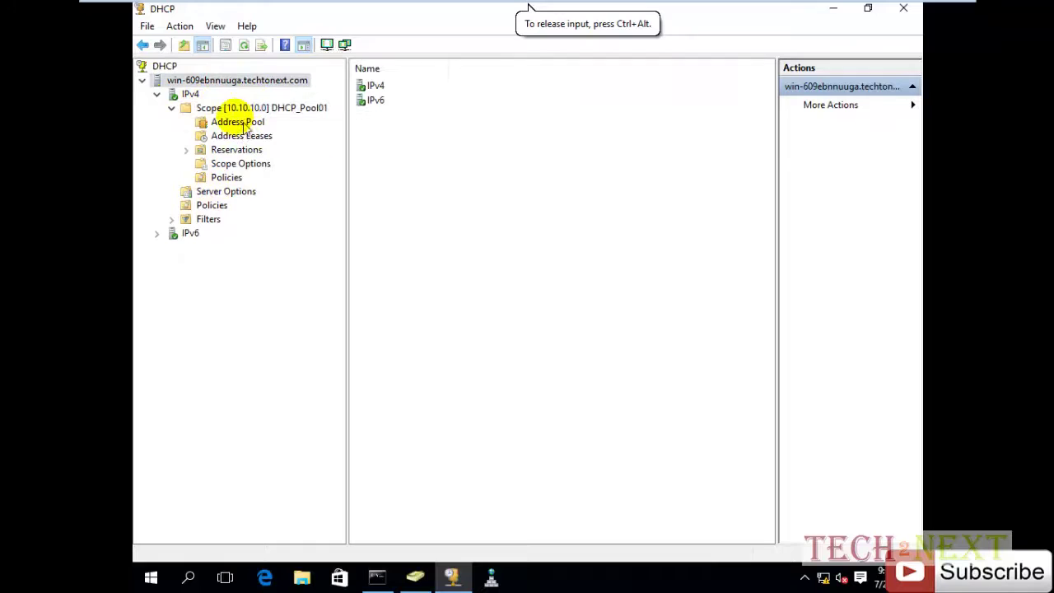
left_click(225, 110)
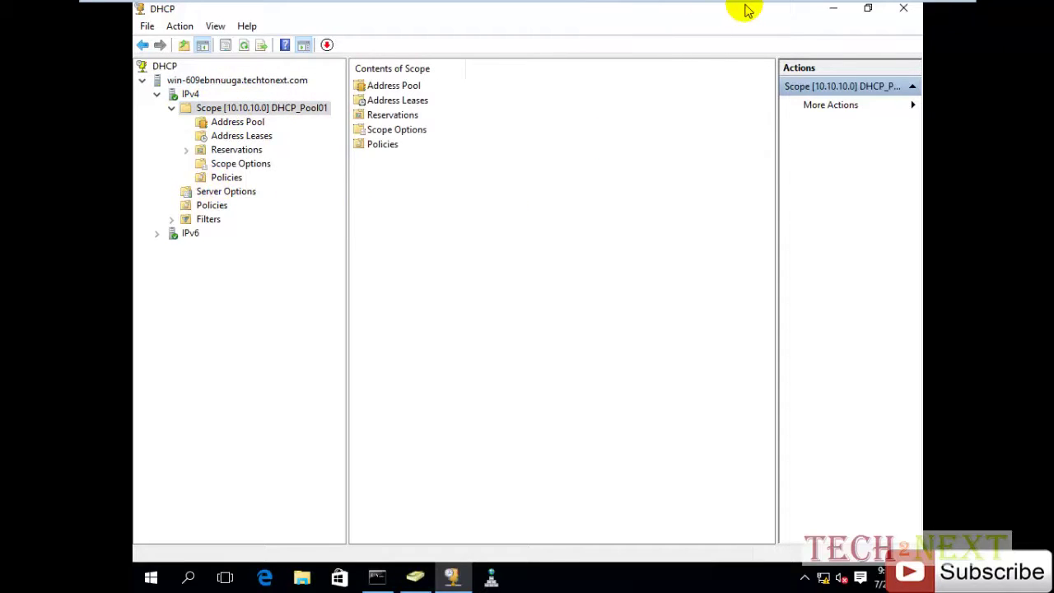
mouse_move(865, 4)
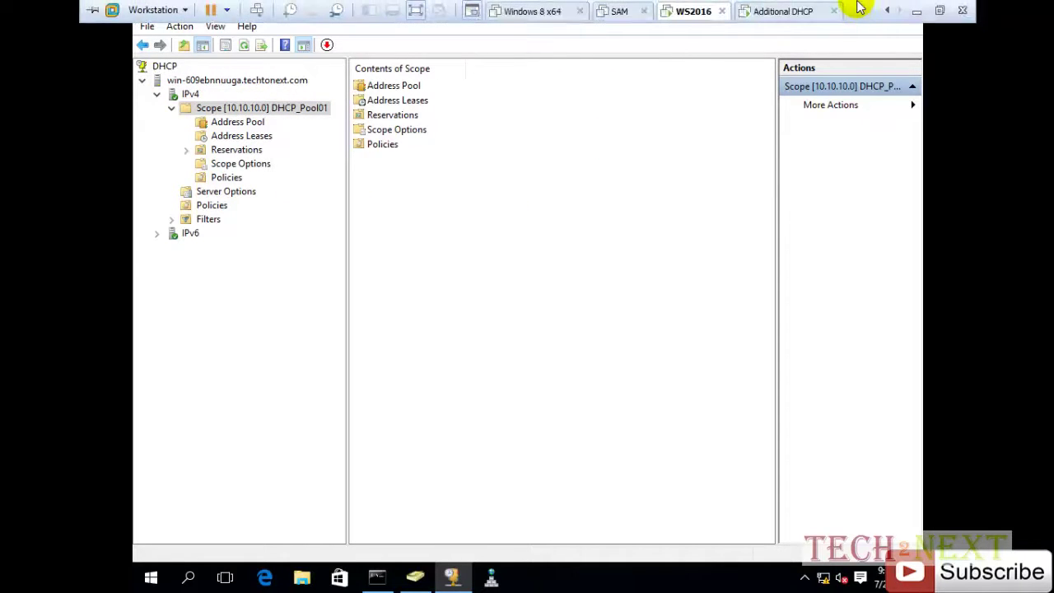
left_click(778, 11)
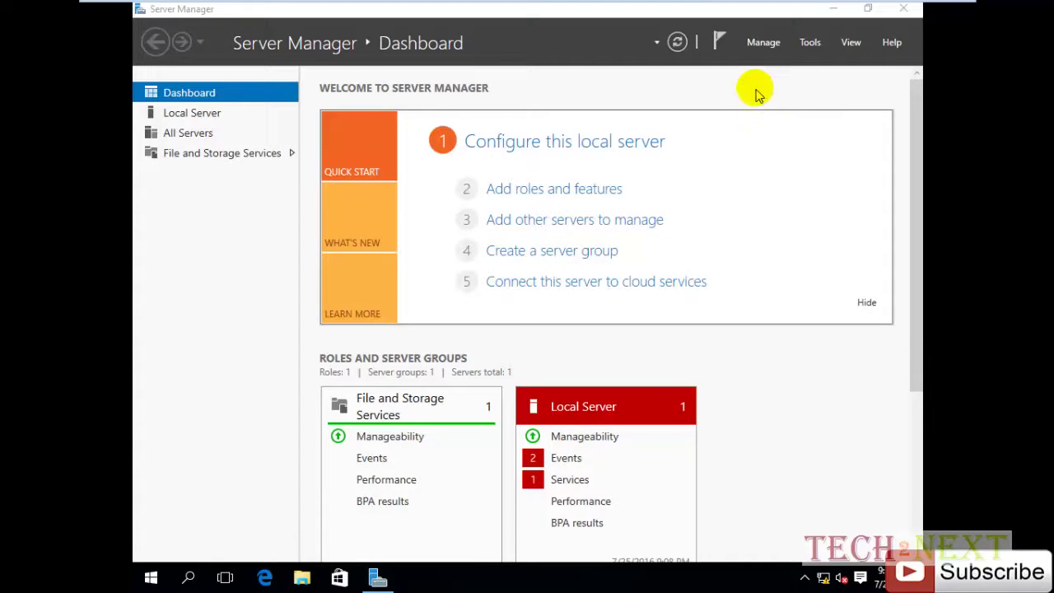
Check Server Manager's list of administrative tools for a DHCP console on the additional server.
mouse_move(786, 9)
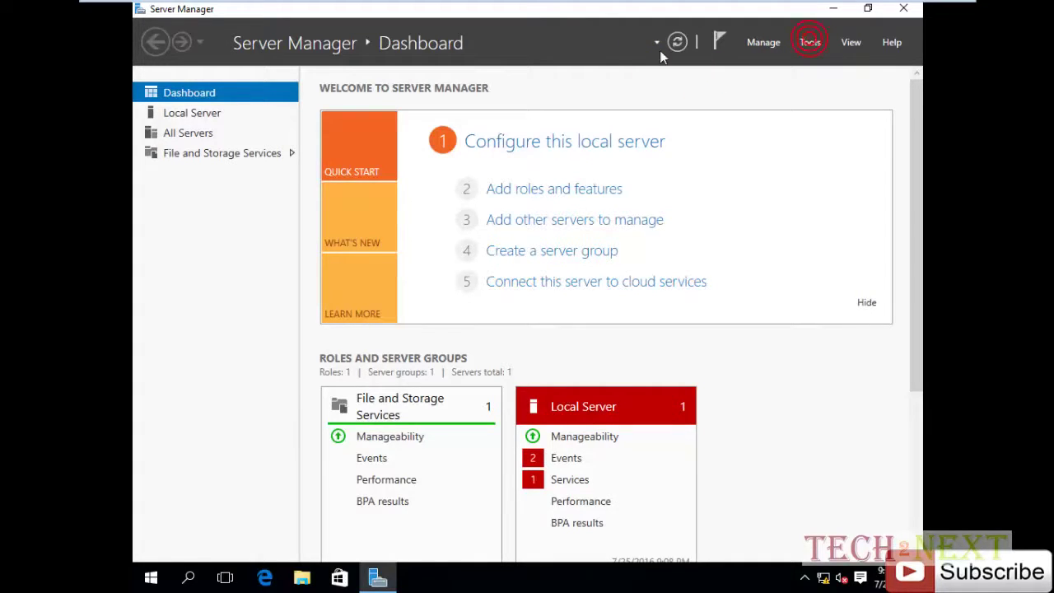
left_click(811, 42)
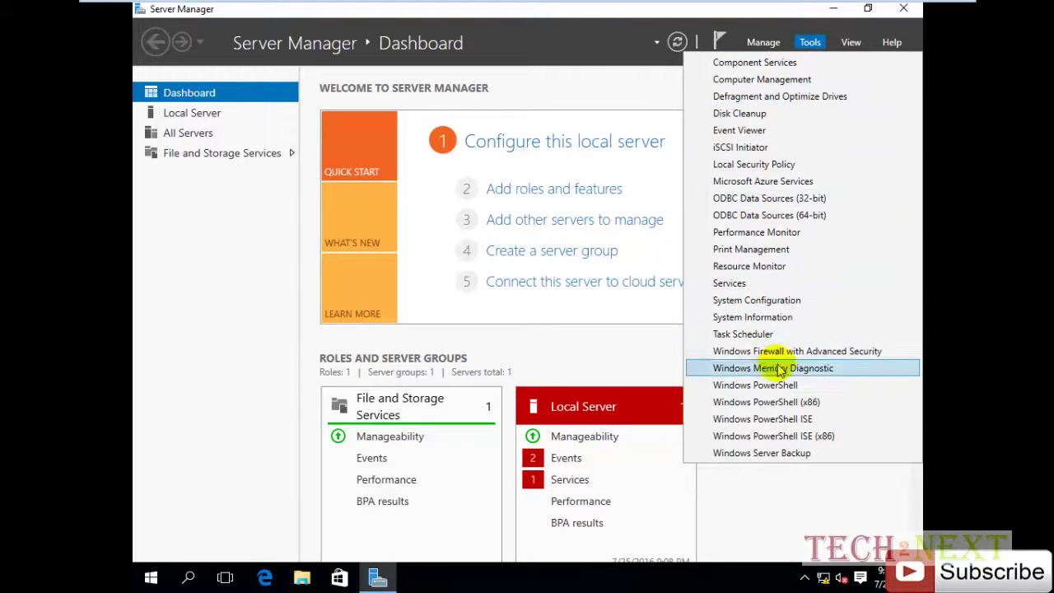
left_click(576, 66)
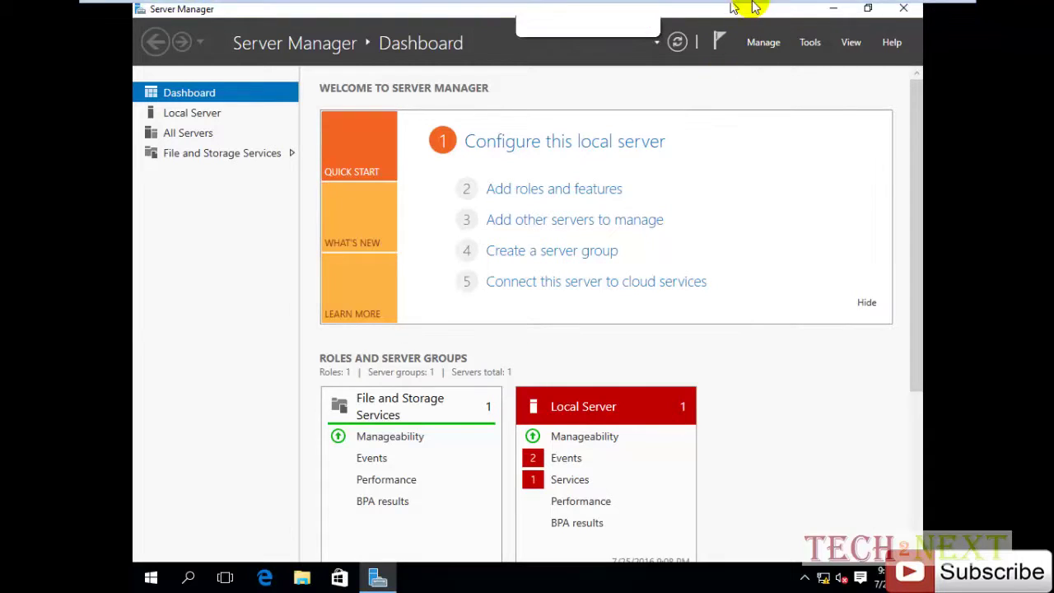
mouse_move(746, 8)
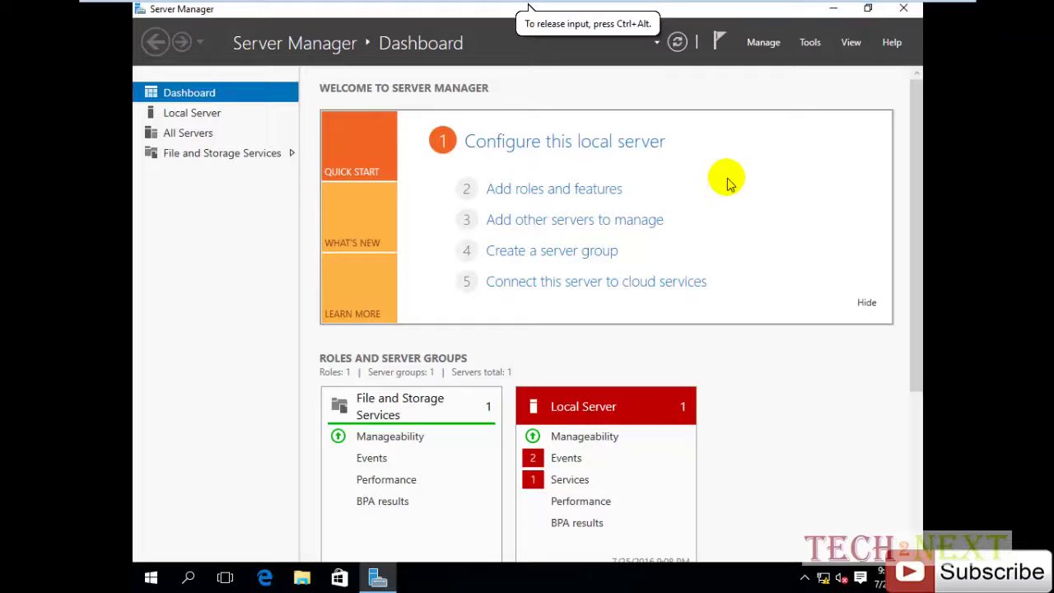
View the system properties of This PC to check the additional server's computer name and domain.
left_click(309, 578)
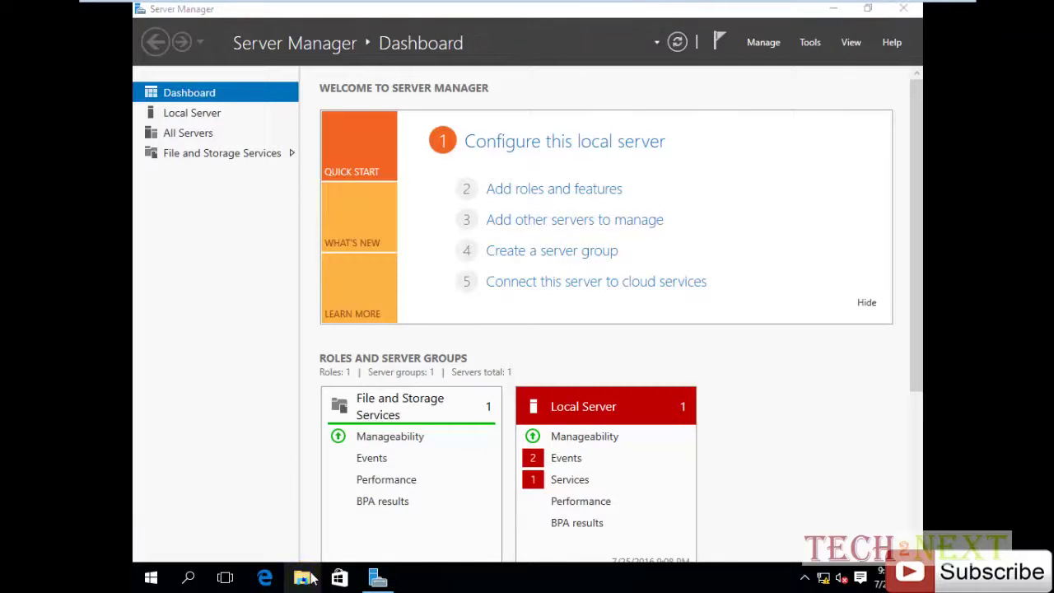
right_click(301, 580)
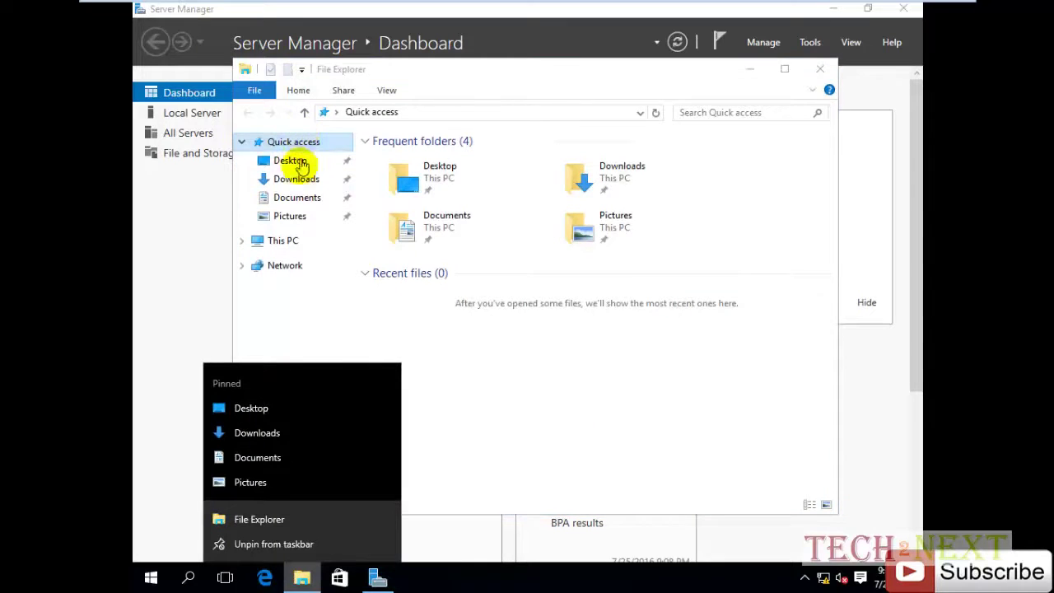
right_click(292, 244)
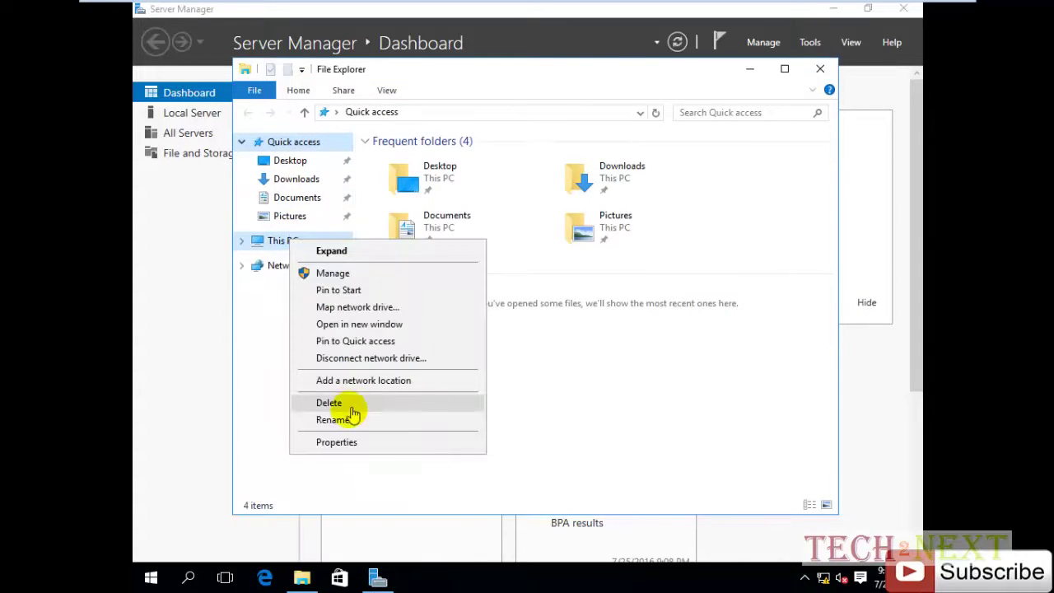
left_click(336, 441)
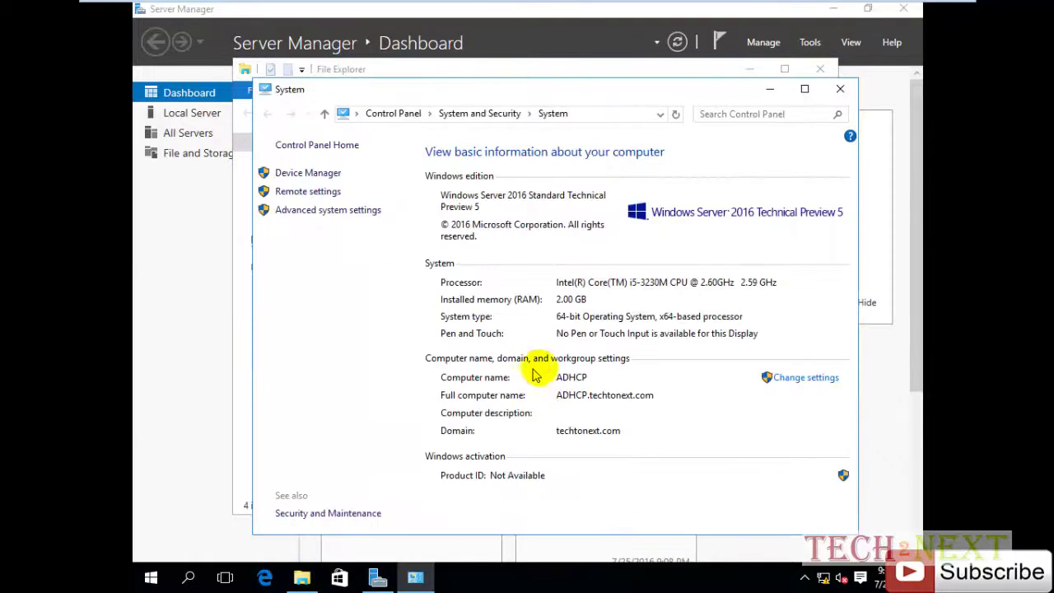
left_click(771, 88)
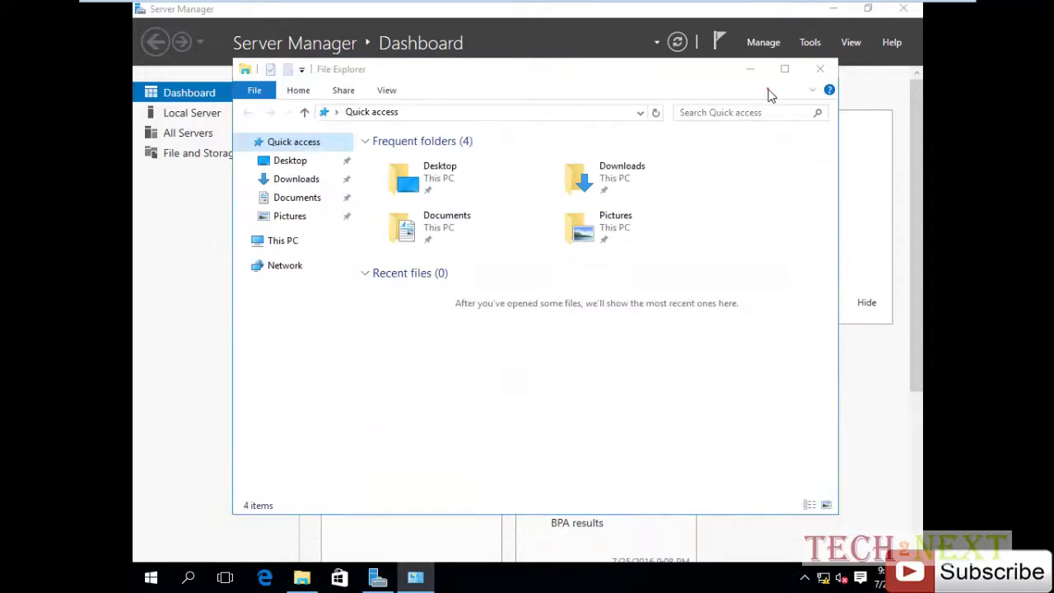
left_click(819, 72)
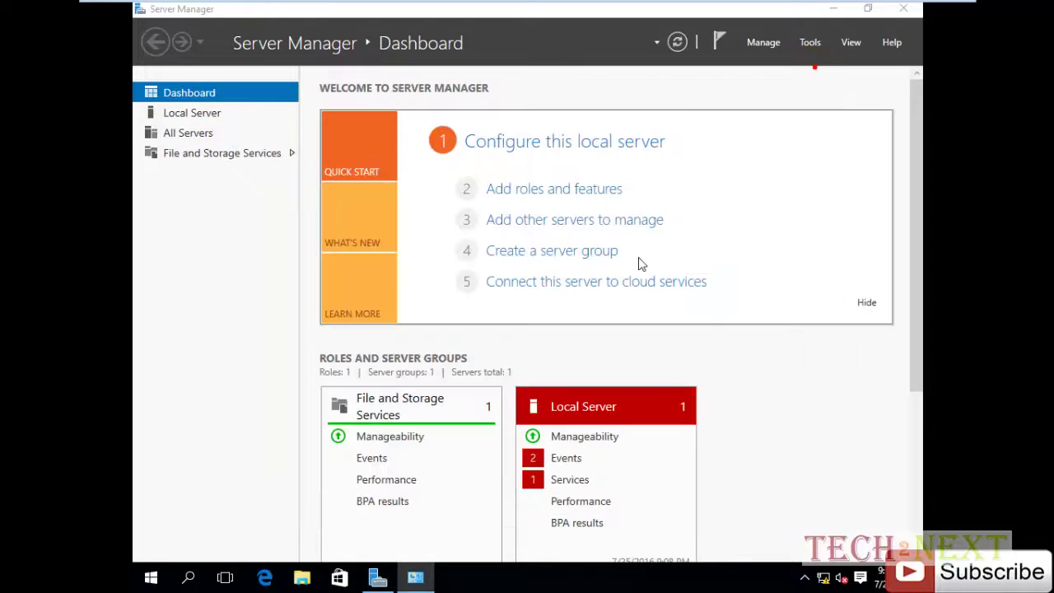
Start adding roles and features with a role-based or feature-based installation on ADHCP.techtonext.com.
left_click(556, 189)
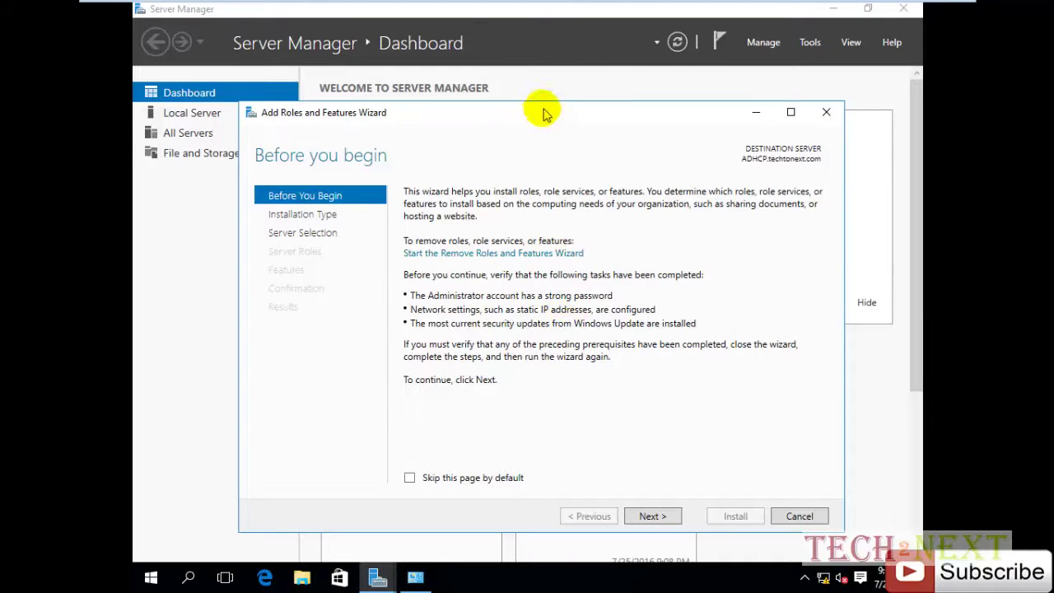
left_click_drag(535, 118, 525, 68)
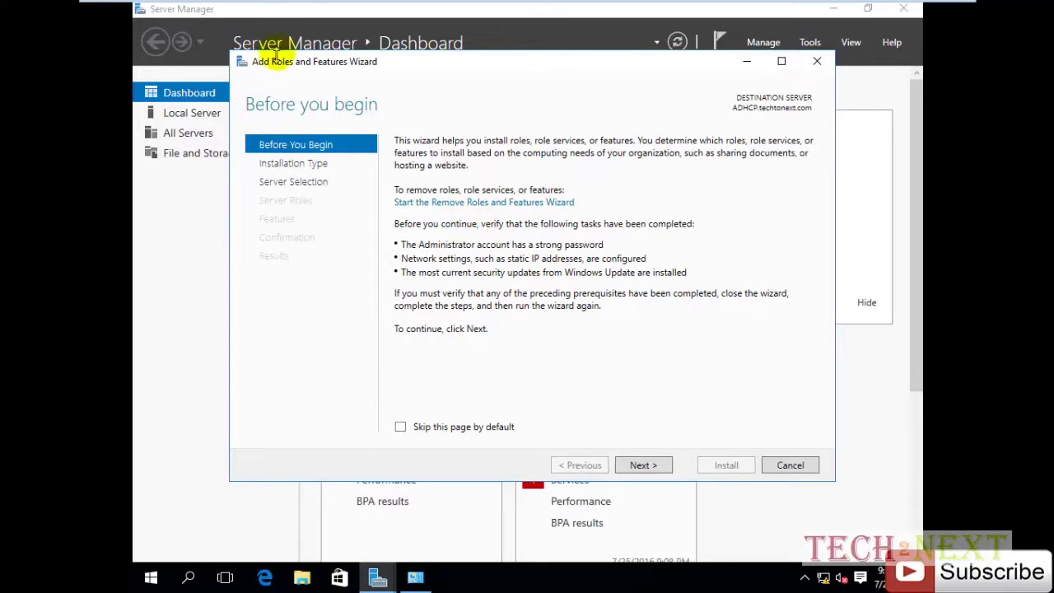
left_click_drag(535, 66, 530, 104)
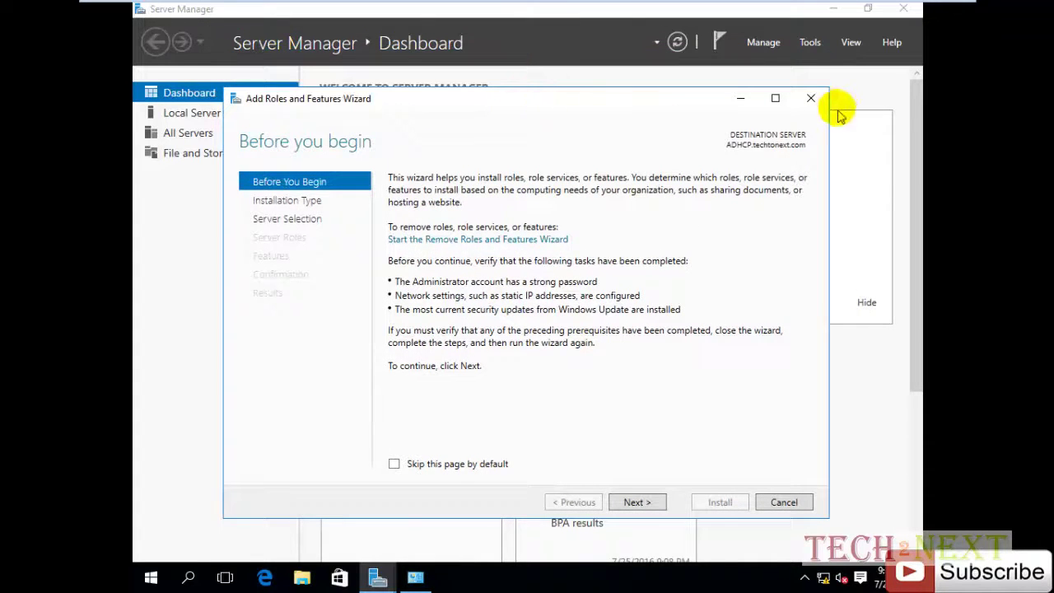
mouse_move(587, 107)
left_mouse_down()
mouse_move(581, 216)
mouse_move(587, 95)
left_mouse_up()
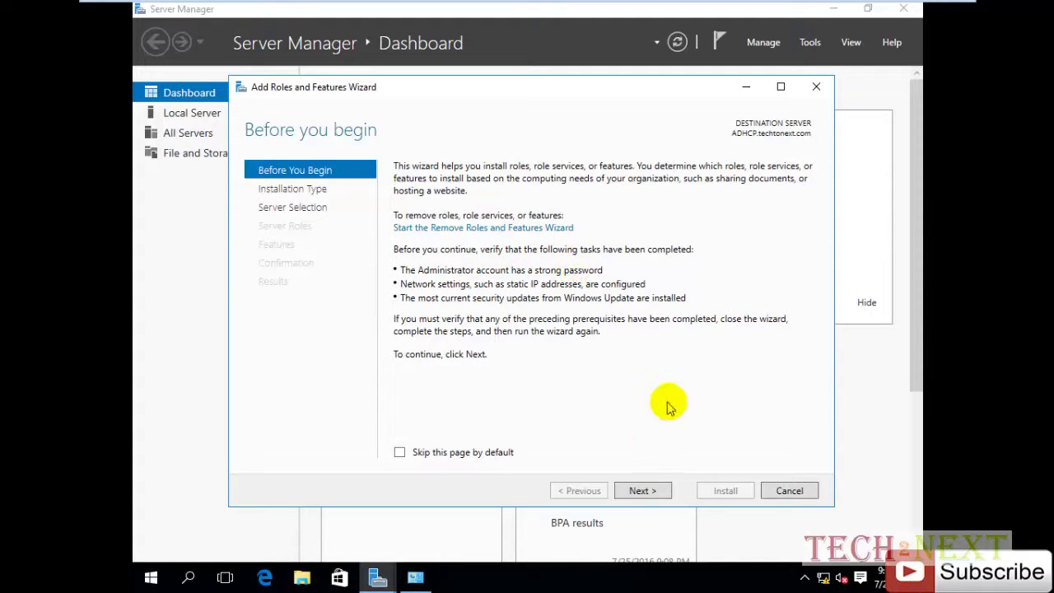
left_click(639, 490)
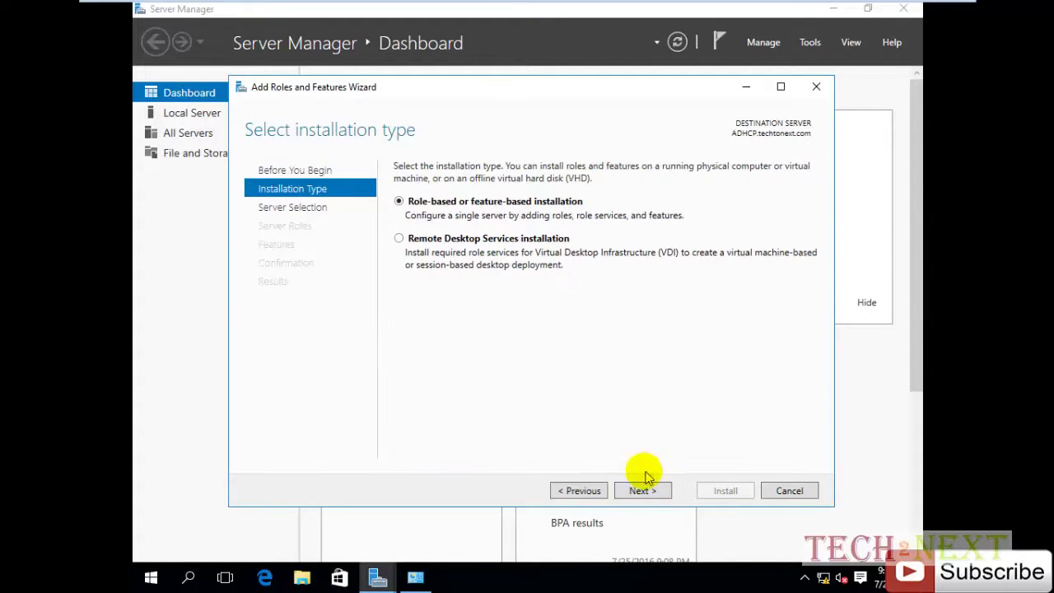
left_click(641, 486)
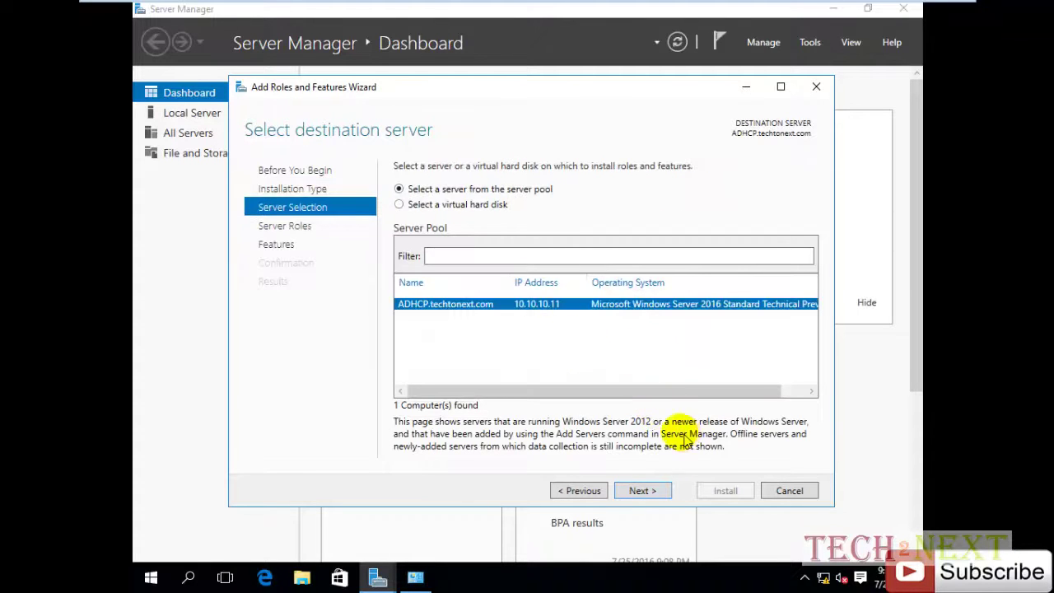
left_click(641, 491)
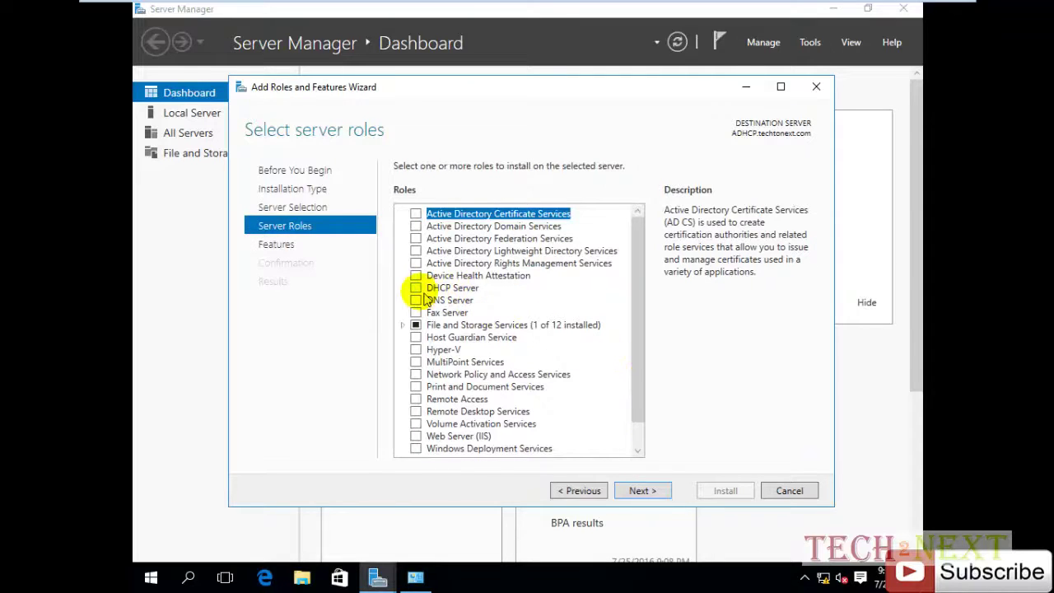
Install the DHCP Server role with its required management tools and no extra features, and close the wizard.
left_click(417, 290)
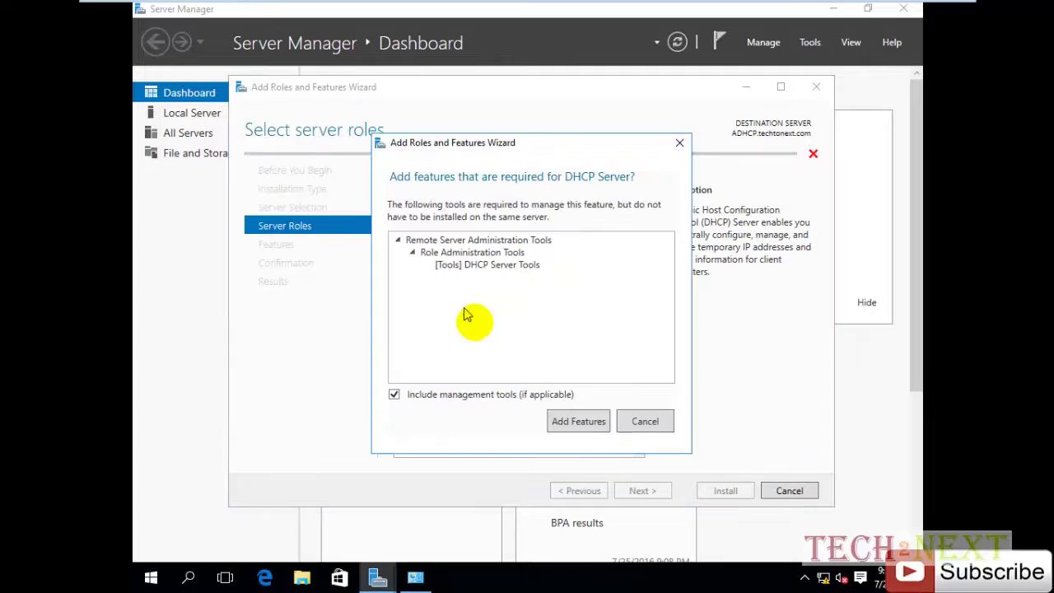
left_click(566, 418)
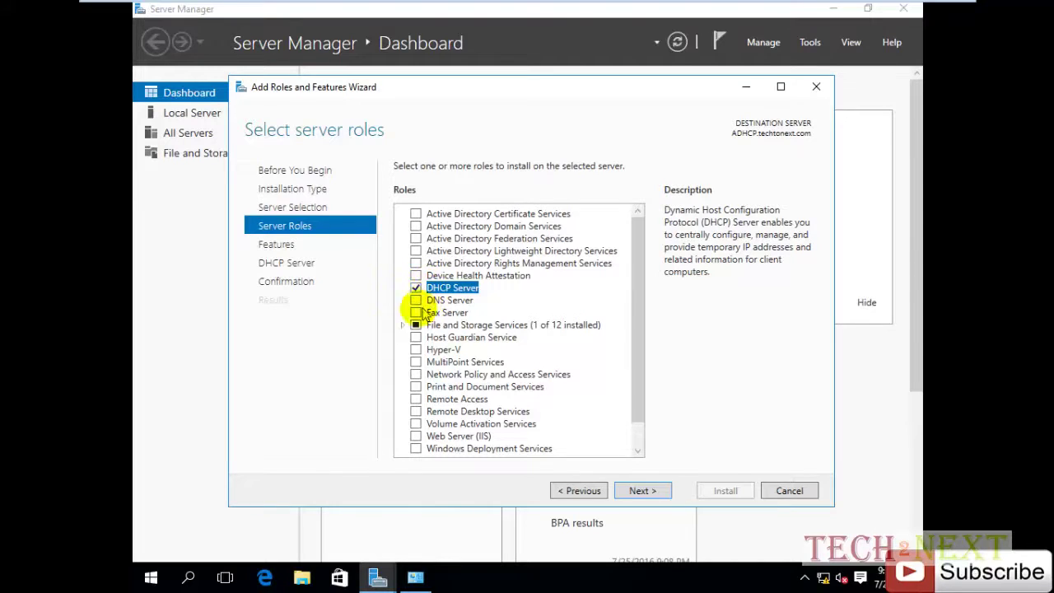
left_click(640, 491)
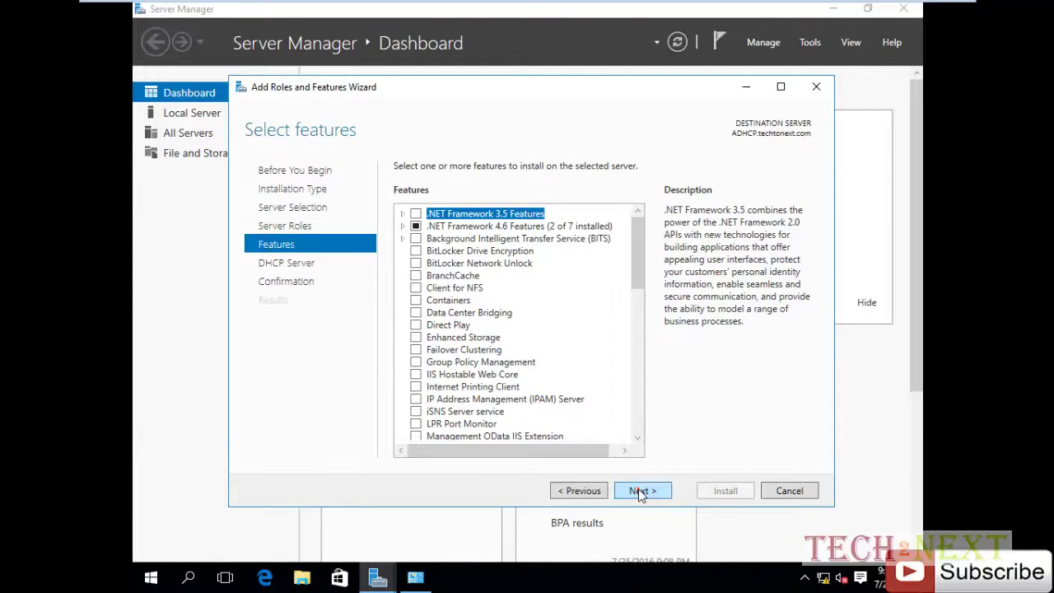
left_click(641, 492)
left_click(640, 492)
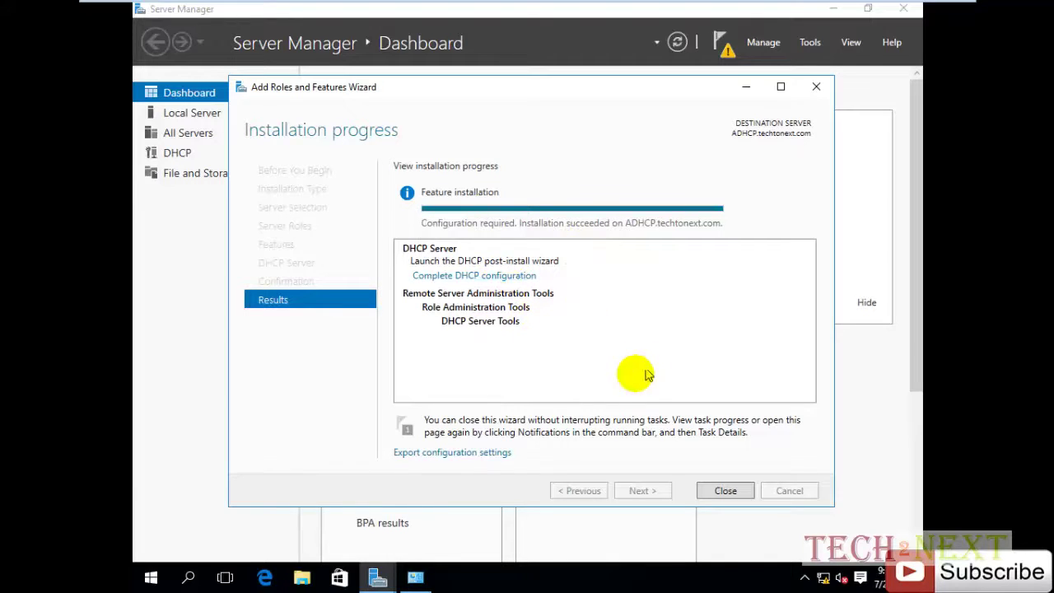
left_click(725, 490)
Open the DHCP console maximized and display the IPv4 node of adhcp.techtonext.com.
left_click(811, 46)
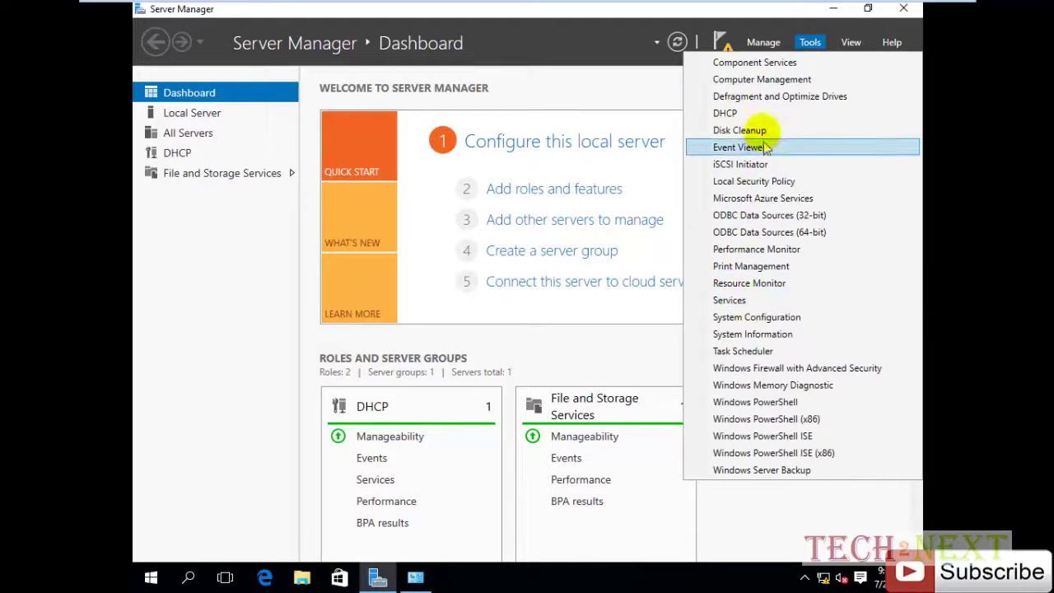
left_click(728, 113)
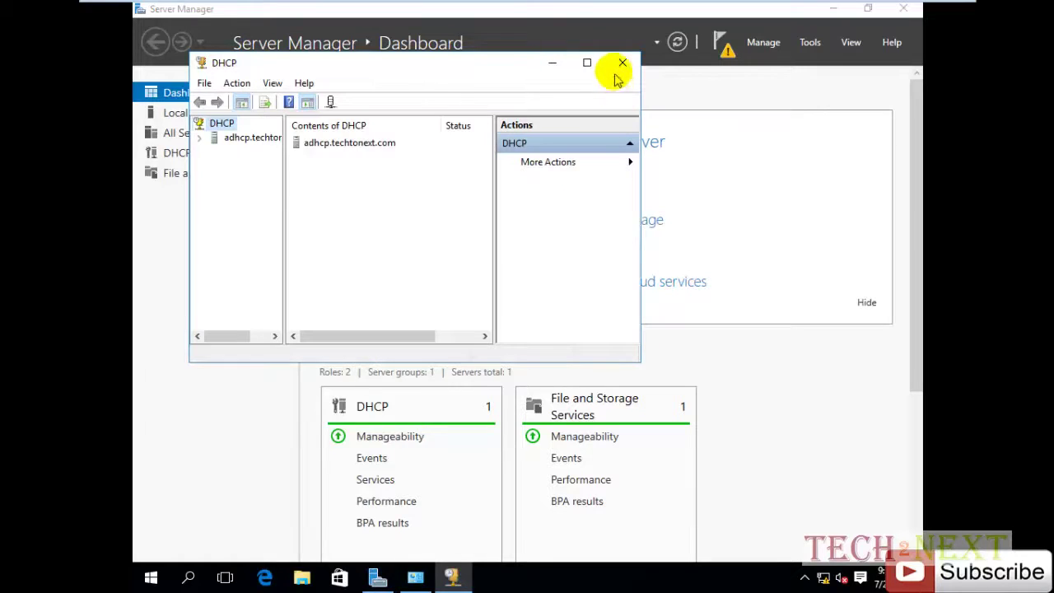
left_click(587, 63)
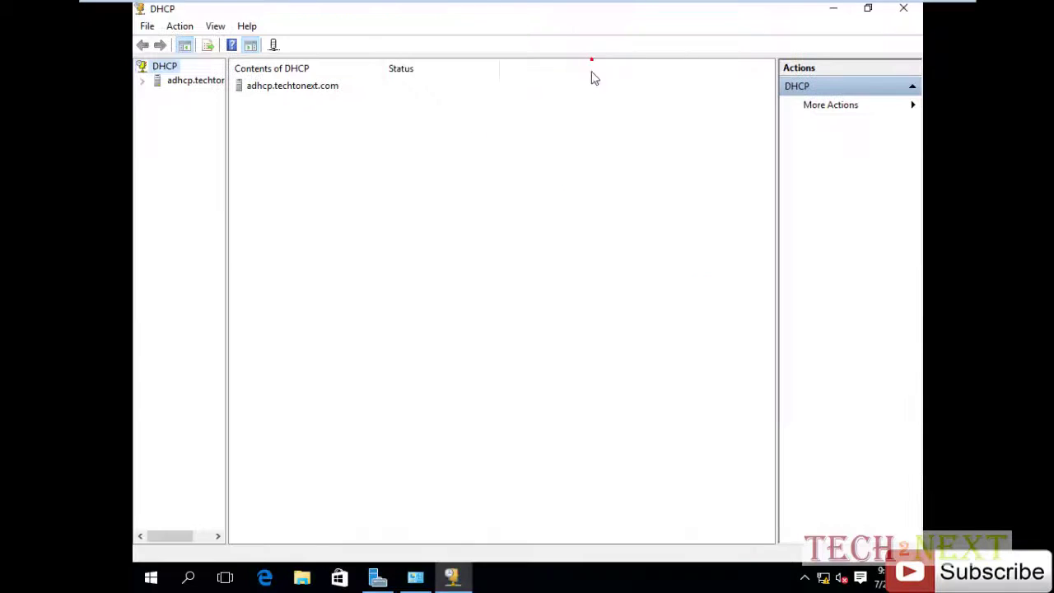
left_click(141, 80)
left_click(156, 95)
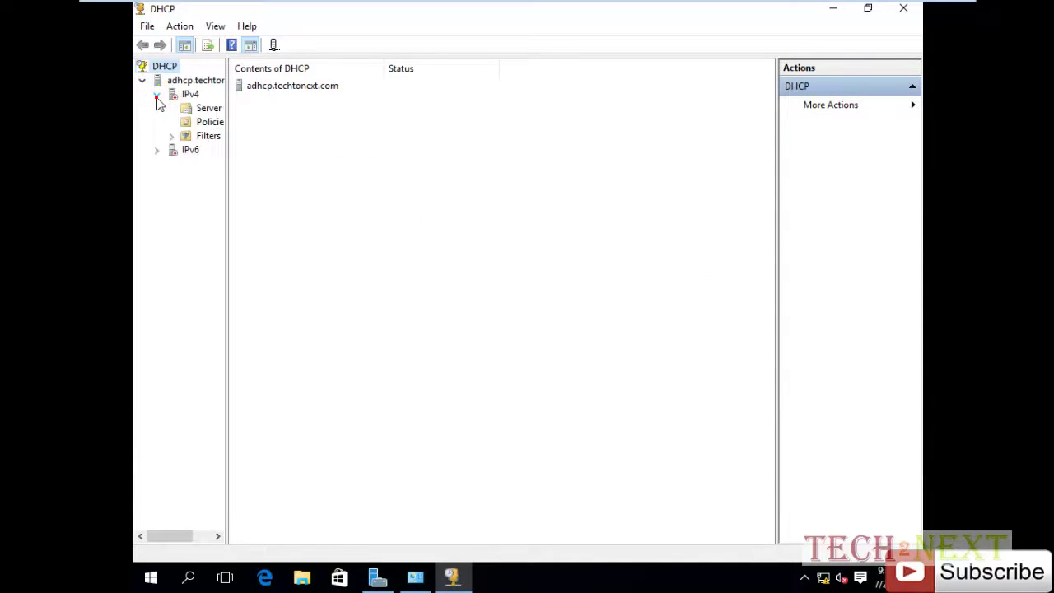
left_click(189, 95)
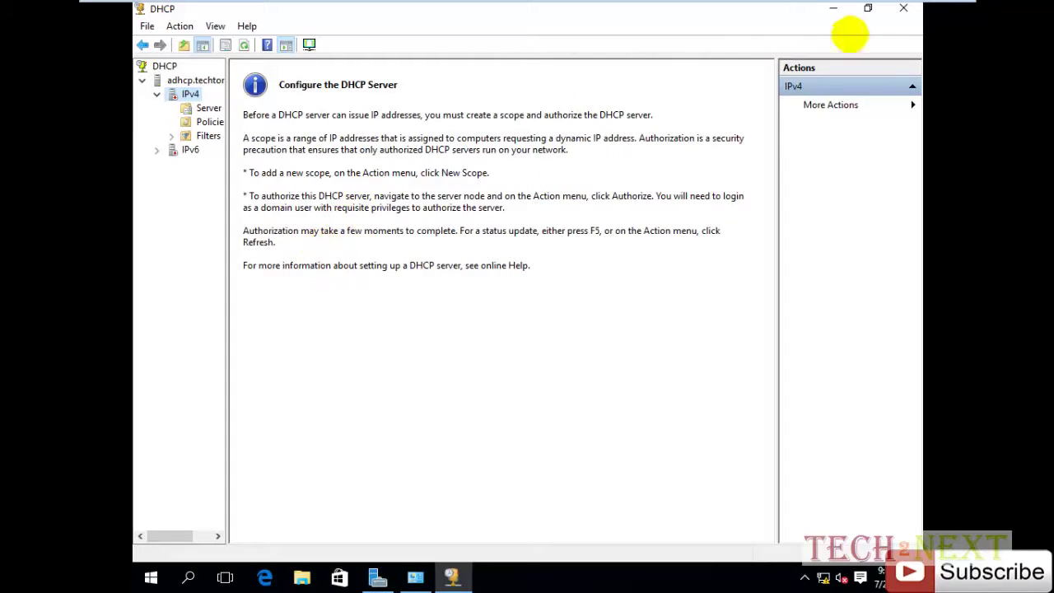
Switch to the WS2016 virtual machine and start configuring failover for IPv4 with all available scopes selected.
mouse_move(886, 4)
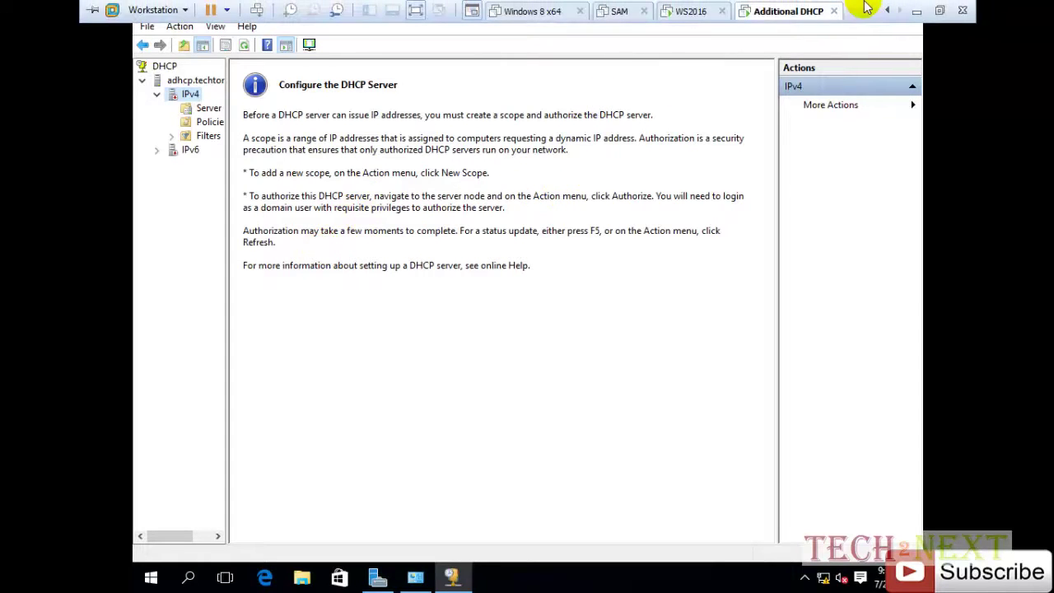
left_click(703, 14)
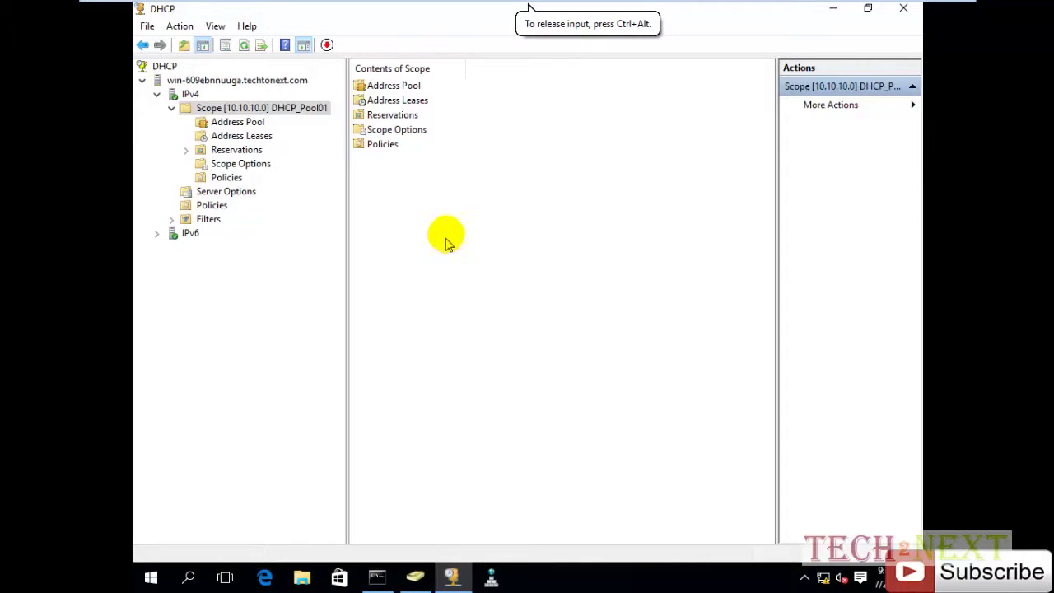
right_click(188, 95)
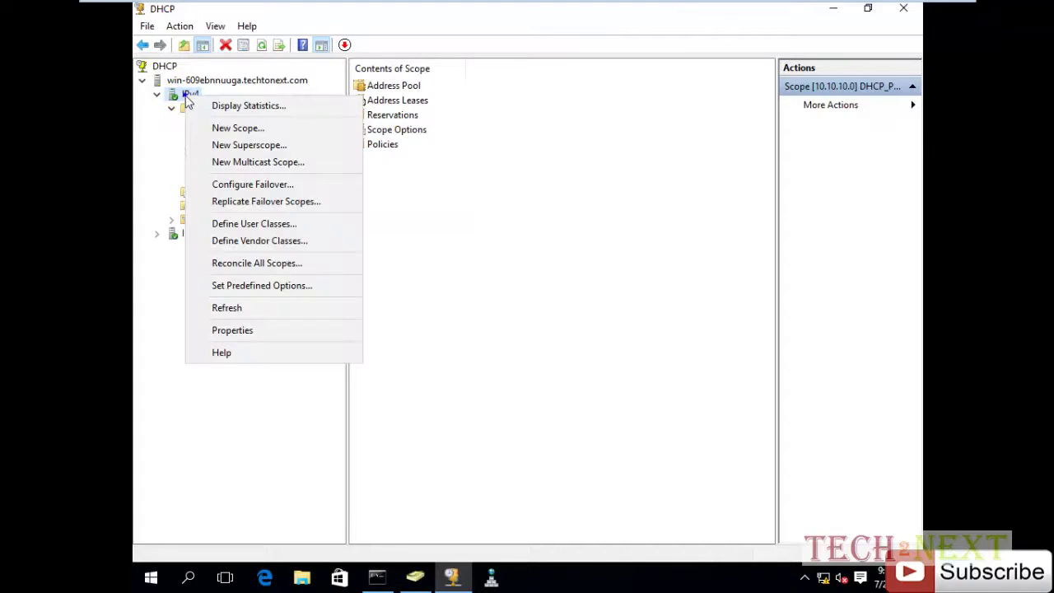
left_click(232, 187)
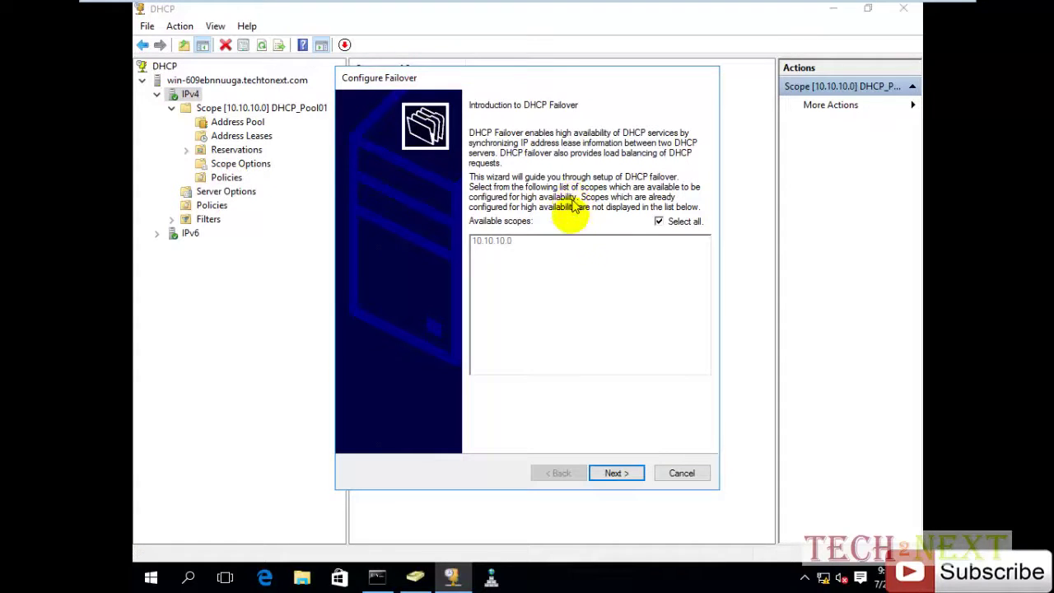
left_click(618, 473)
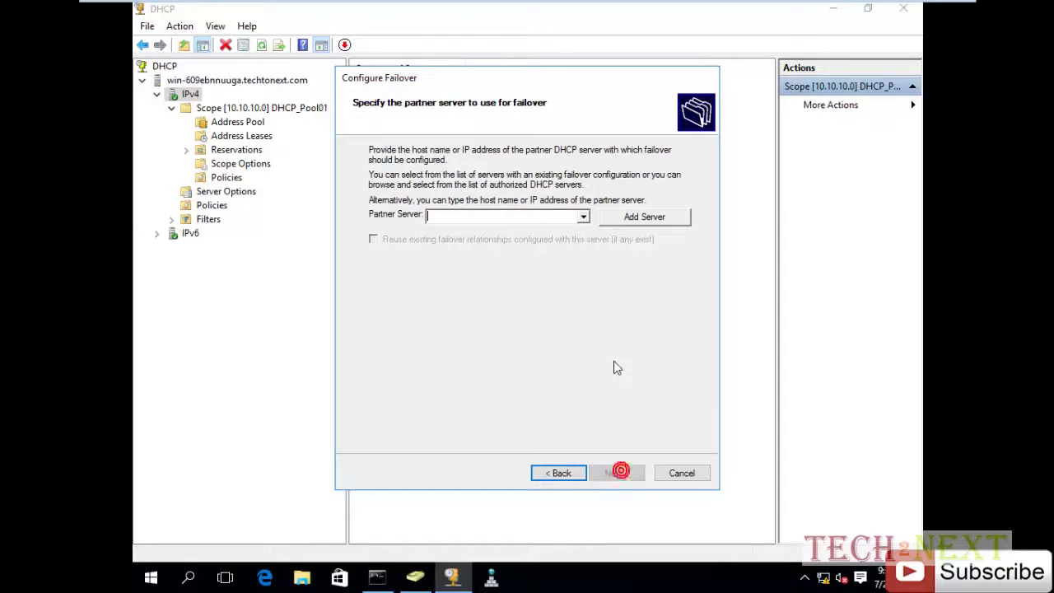
Add the domain computer ADHCP as the partner server for failover, checking its name in techtonext.com.
left_click(583, 218)
left_click(628, 221)
left_click(627, 221)
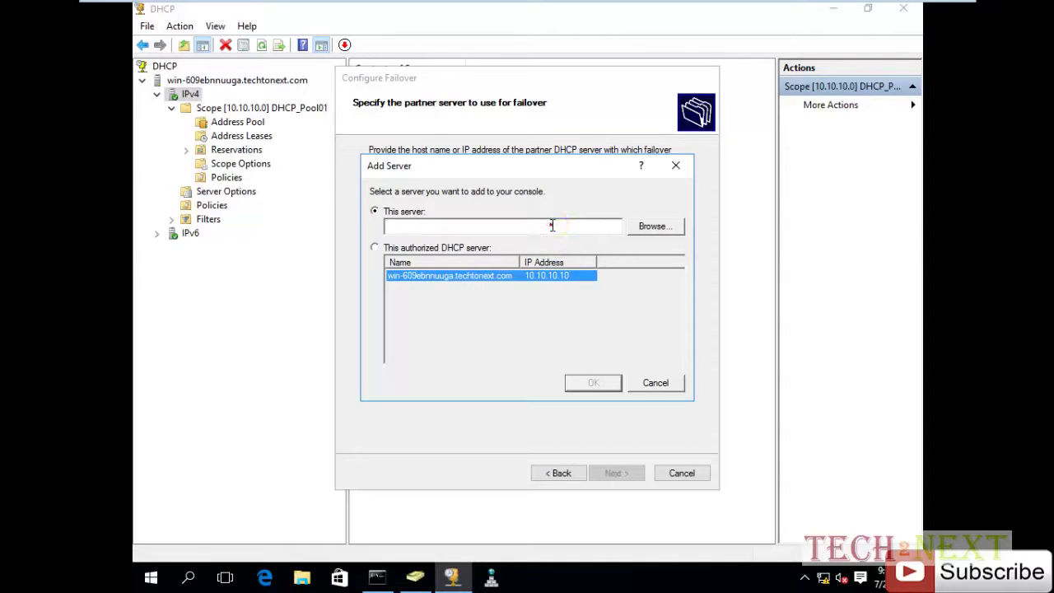
left_click(642, 227)
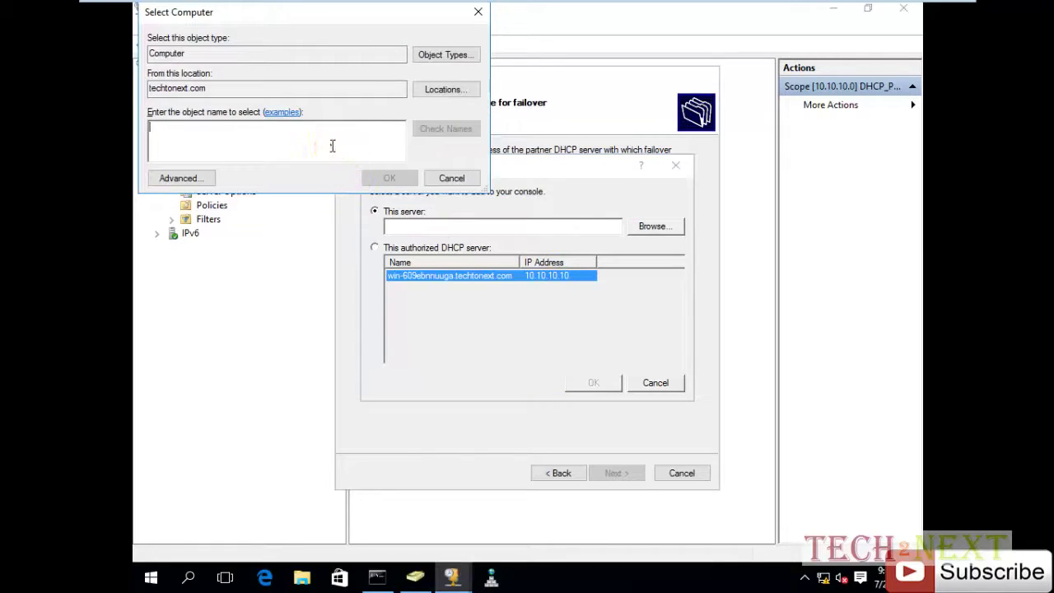
type("A")
left_click(330, 145)
type("D")
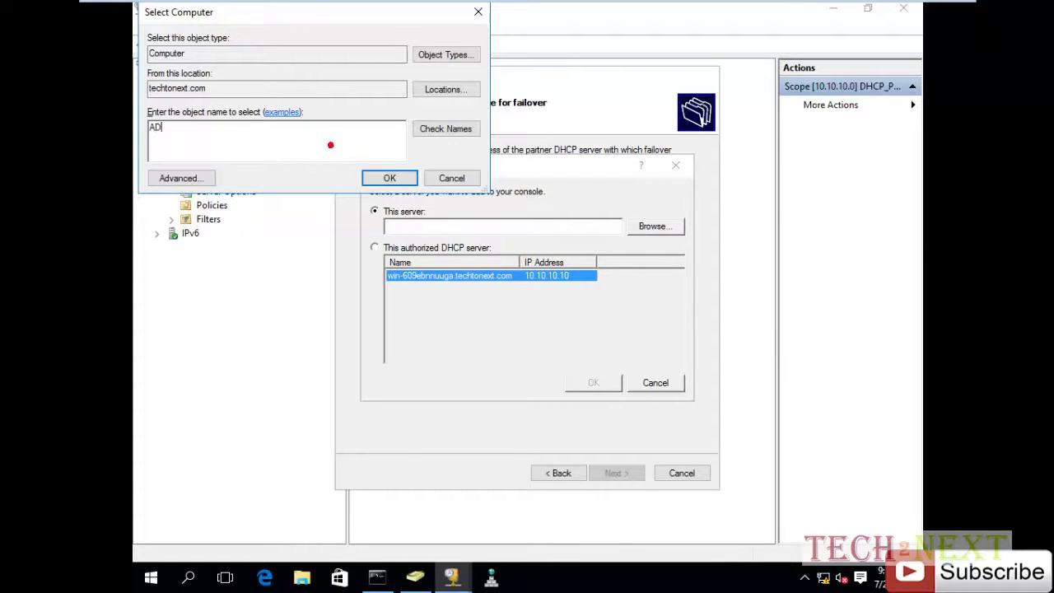
type("HCP")
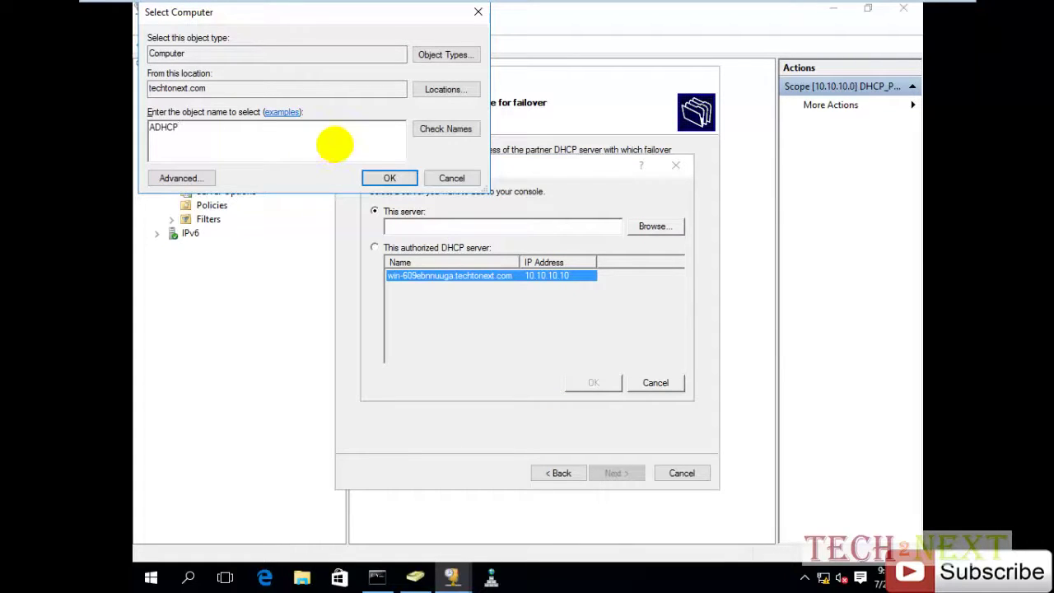
left_click(438, 125)
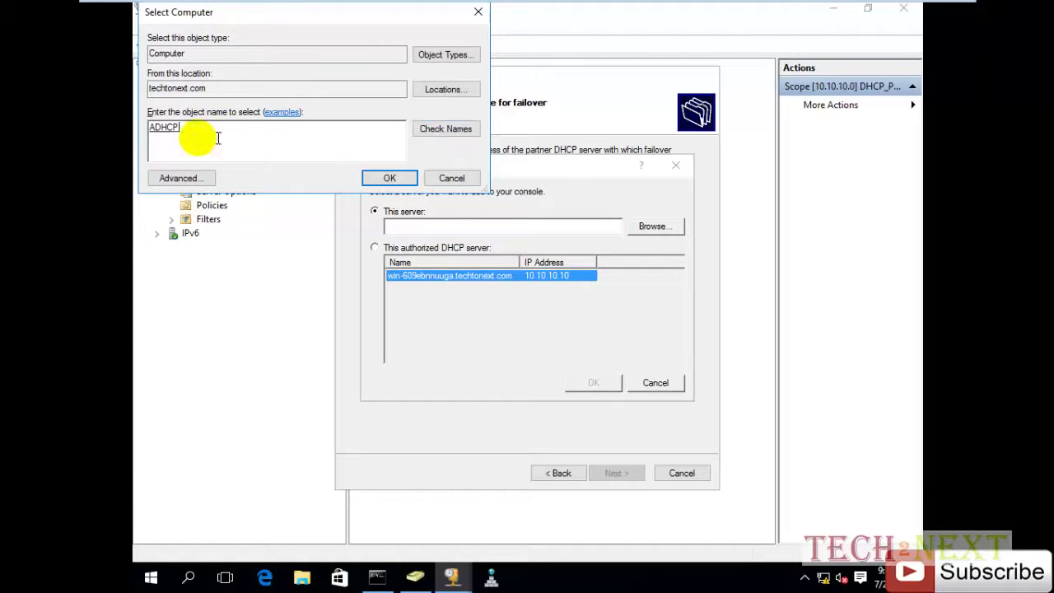
left_click(372, 178)
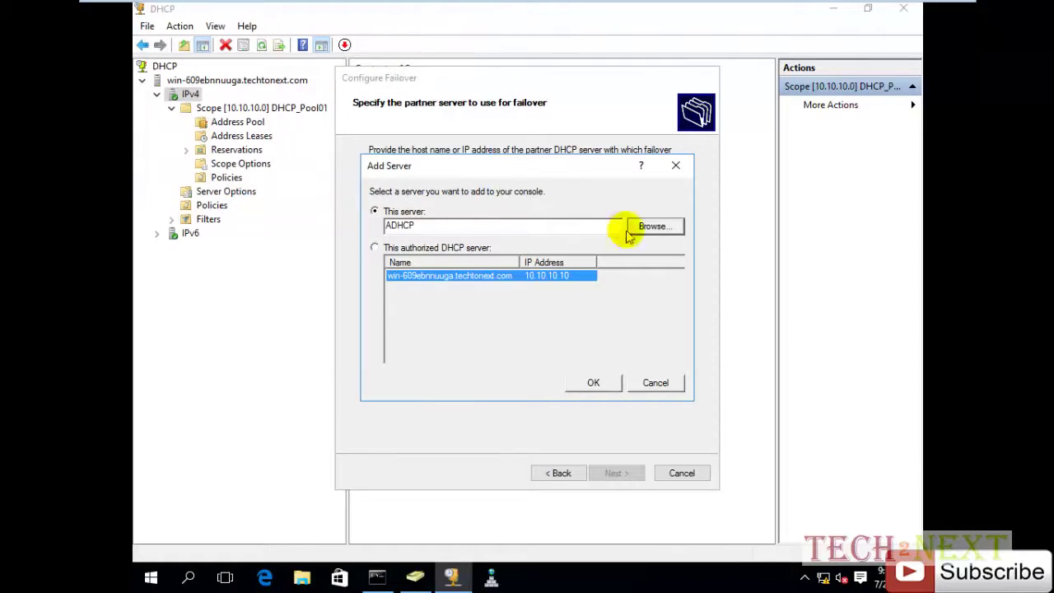
left_click(595, 383)
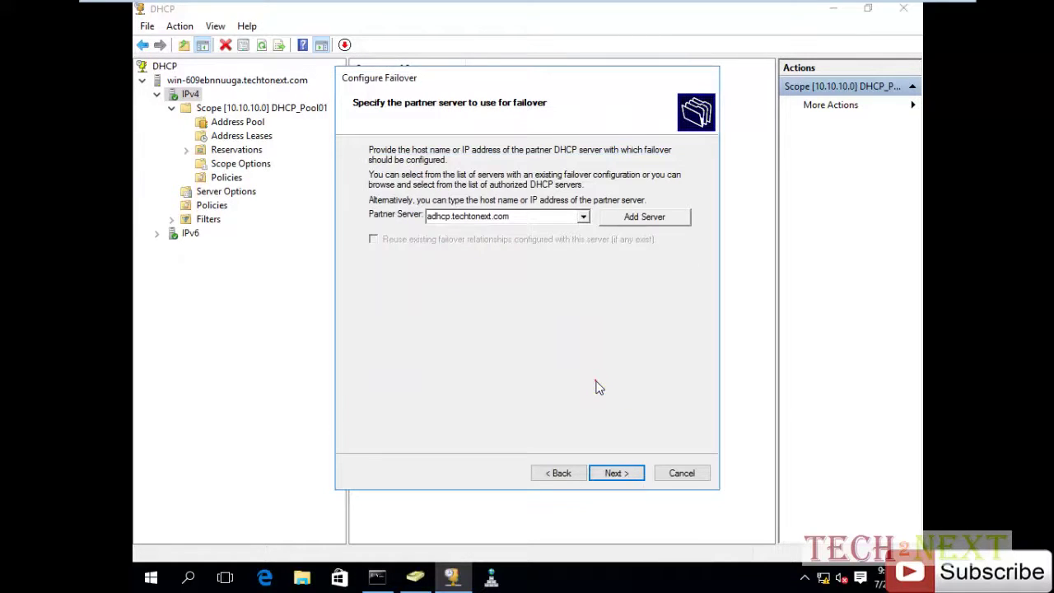
Start adding the partner server again and enter ADHCP as the server name.
left_click(631, 215)
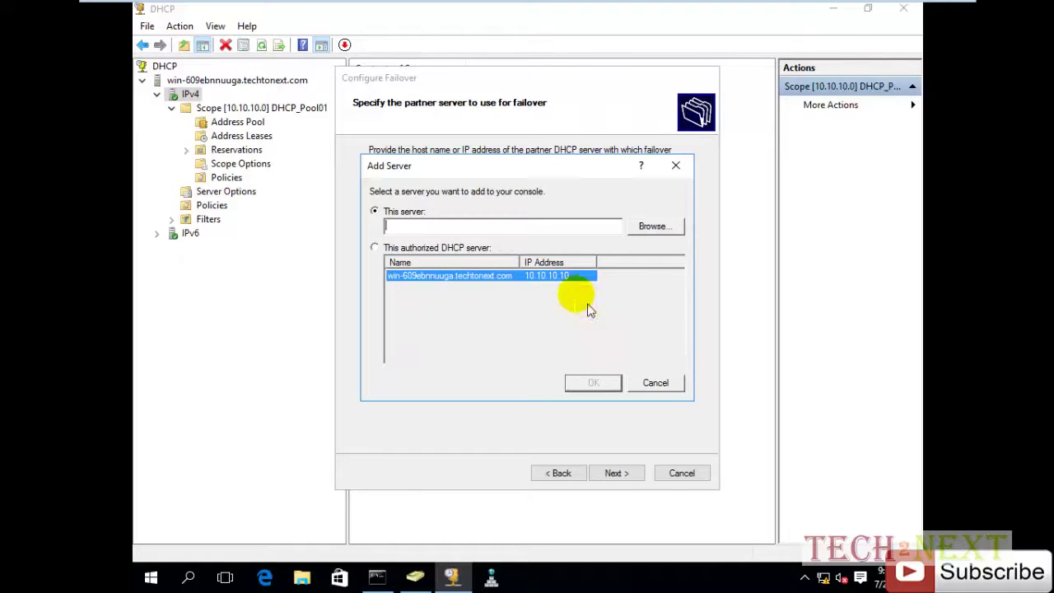
left_click(651, 383)
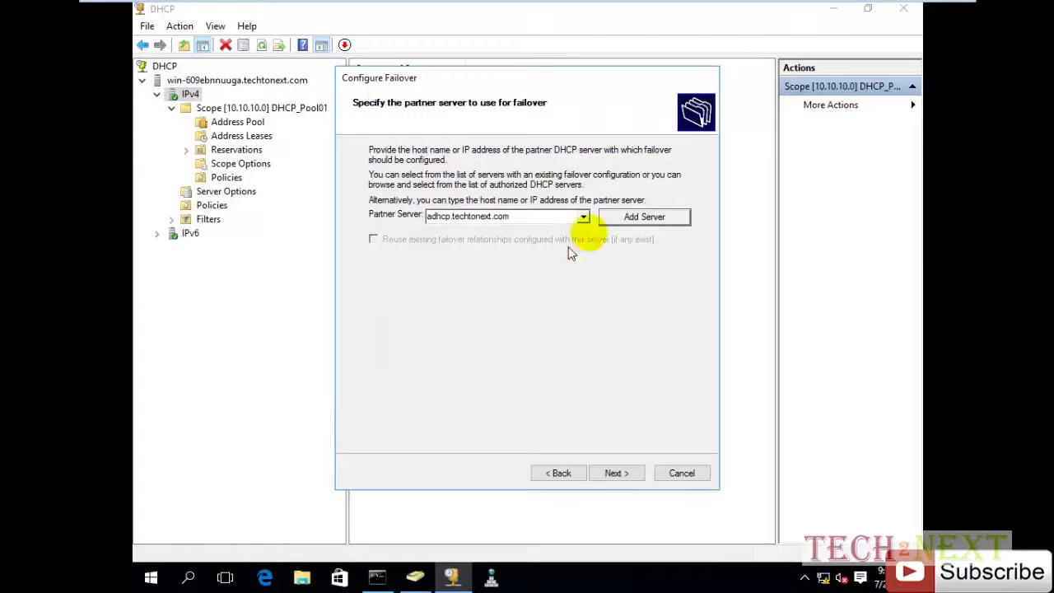
left_click(643, 218)
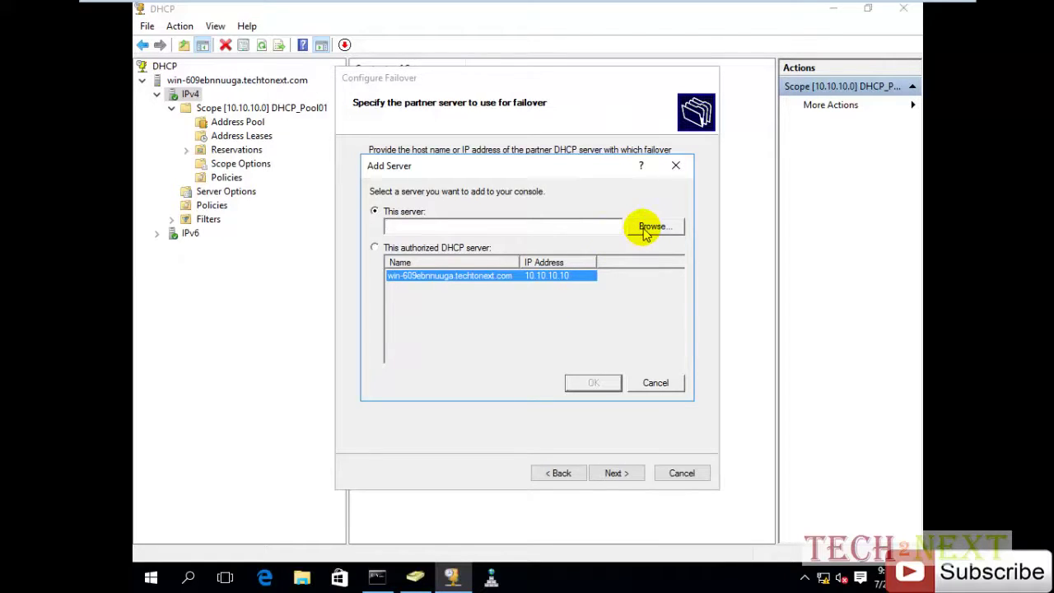
left_click_drag(585, 170, 588, 194)
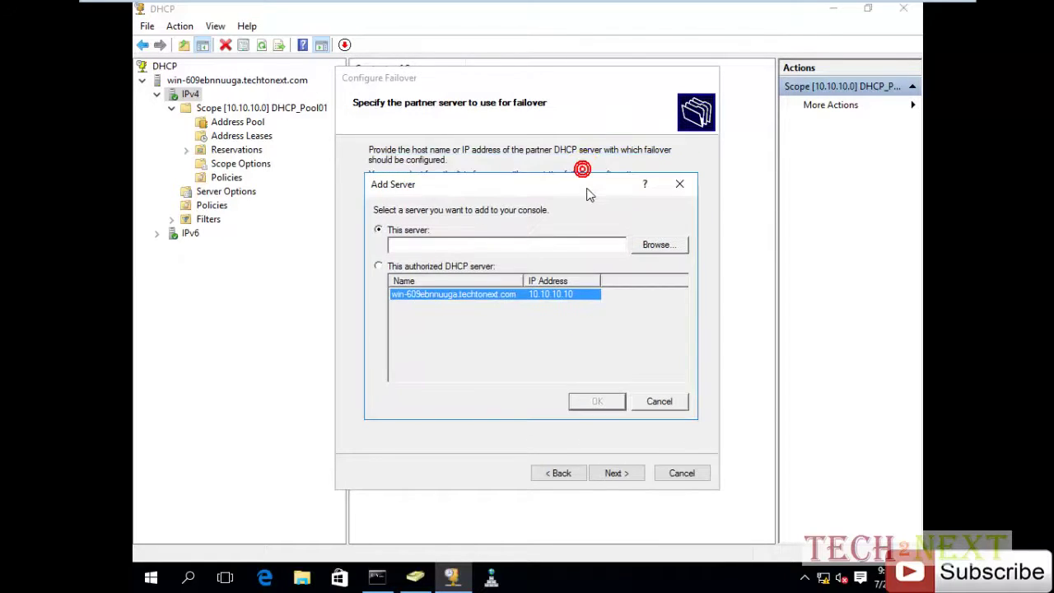
left_click(519, 249)
type("A")
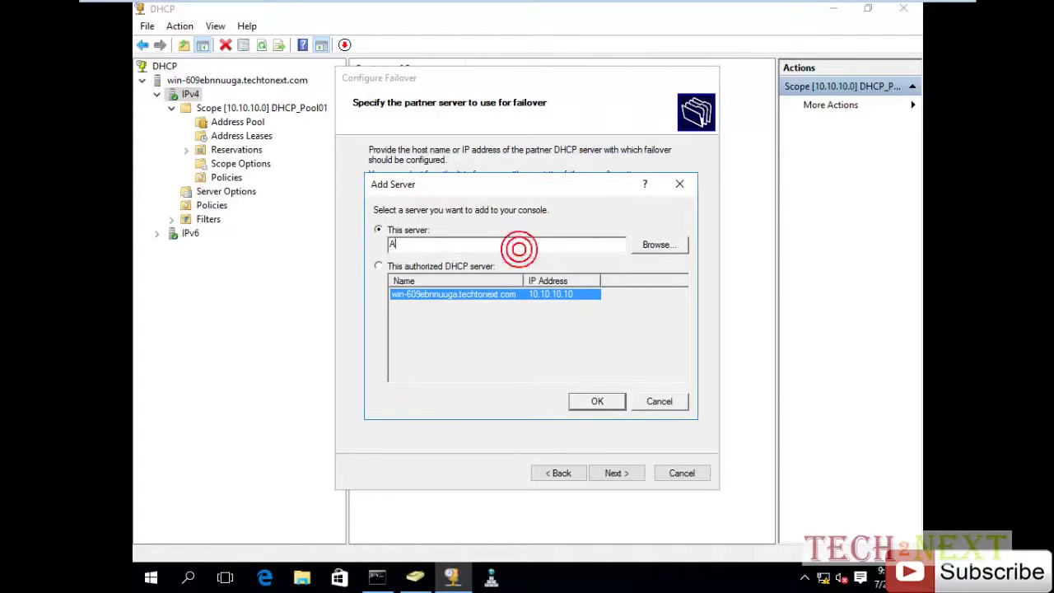
type("DHCP")
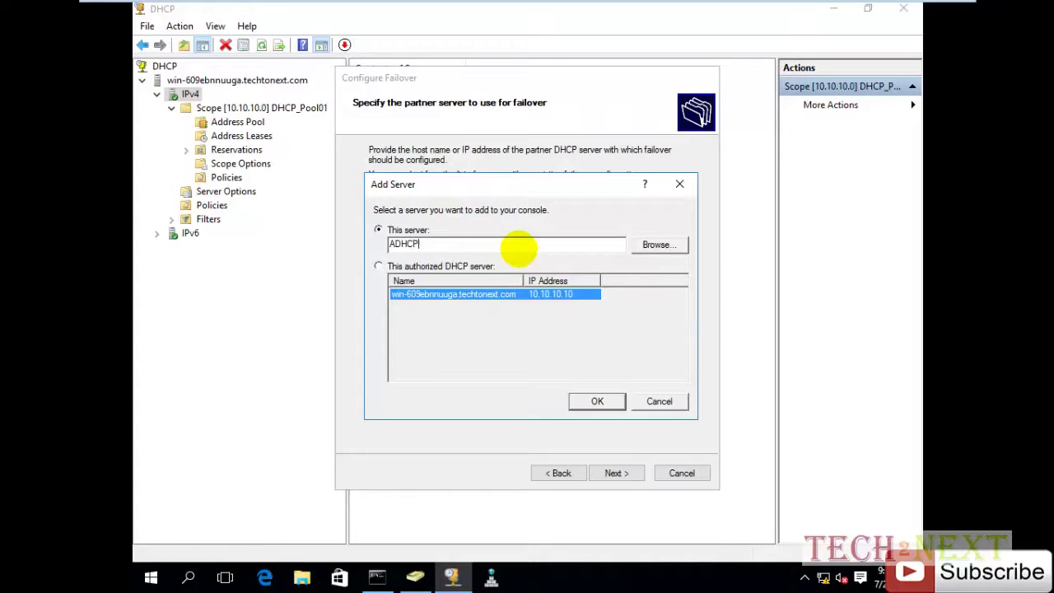
Look up the computer in techtonext.com, correcting the name from ADCP to ADHCP, and accept it as the partner server.
left_click(657, 245)
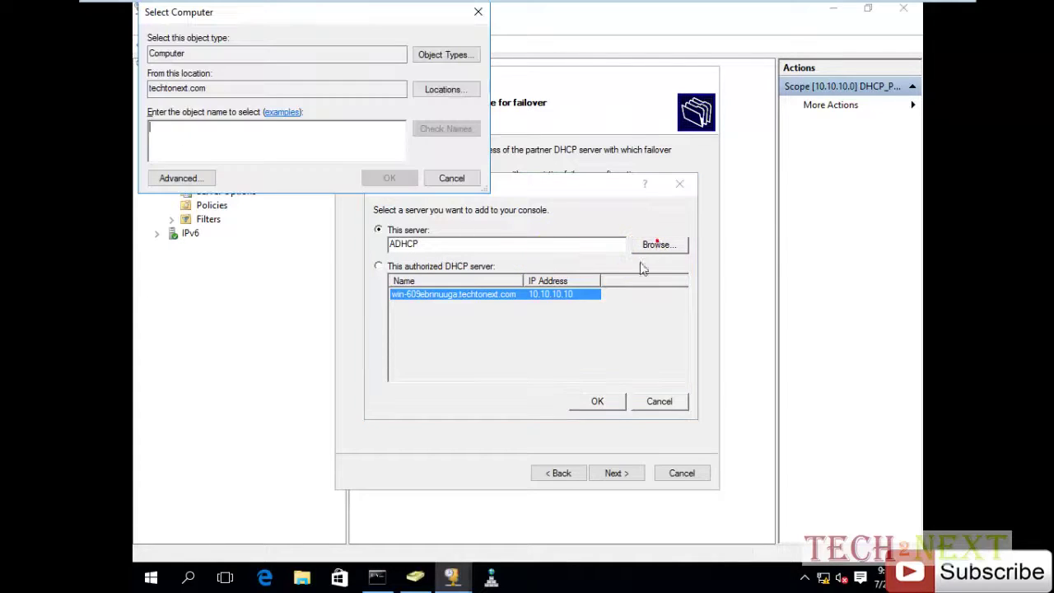
left_click(280, 139)
type("ADCP")
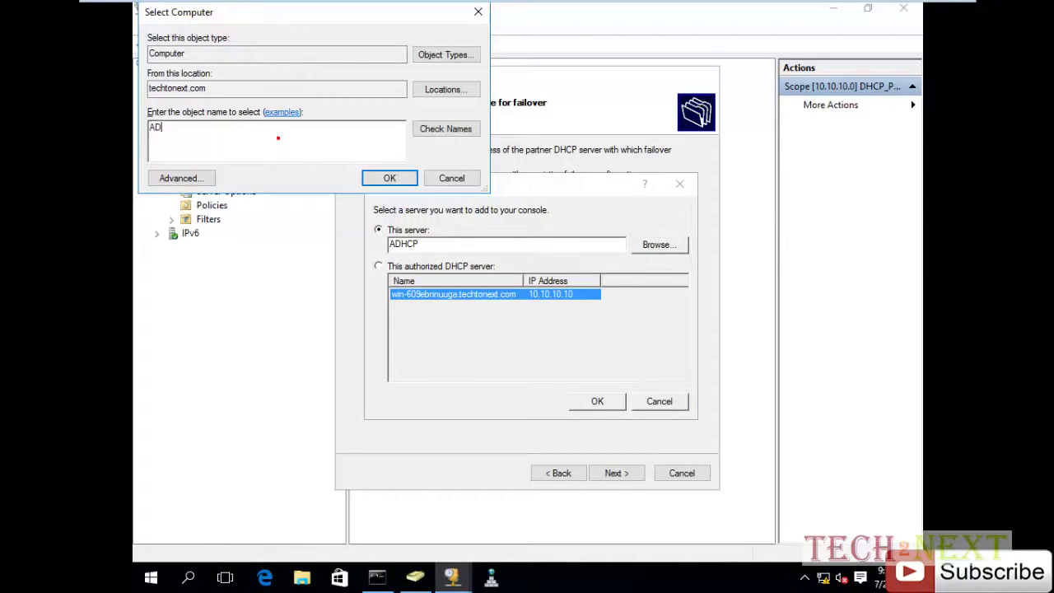
left_click(434, 130)
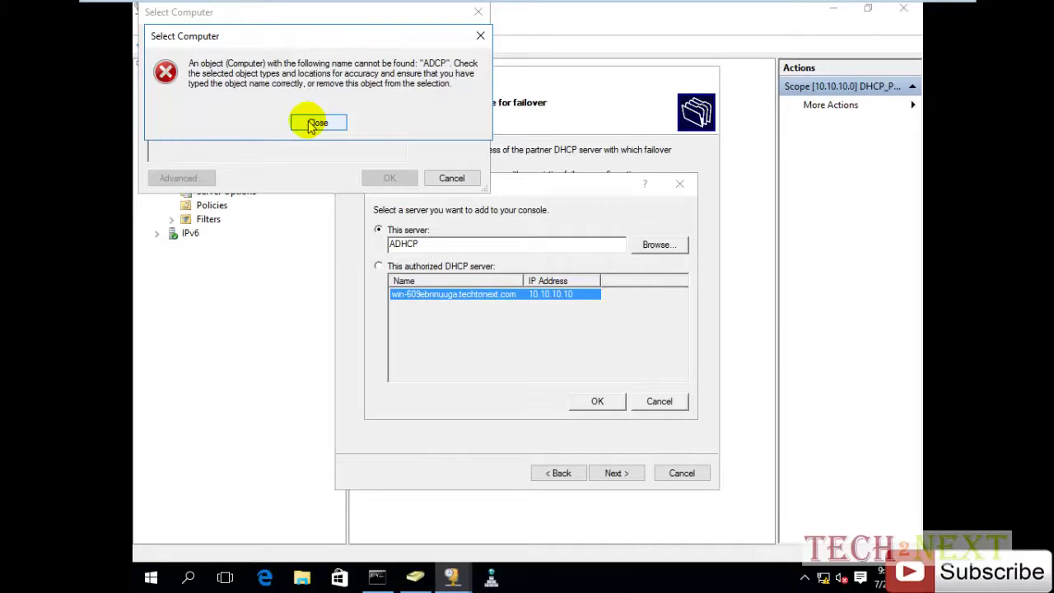
left_click(315, 124)
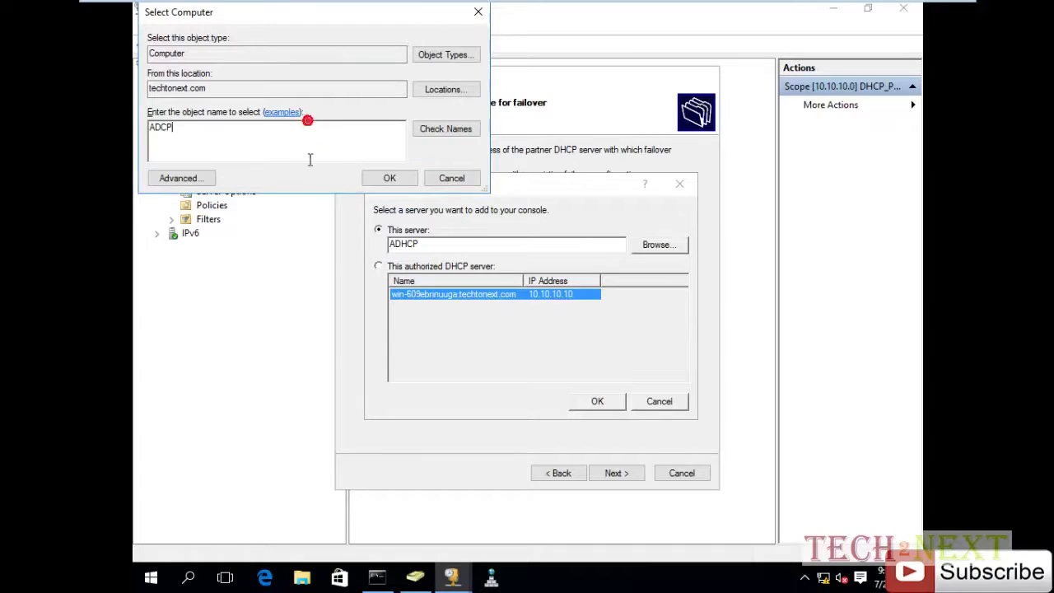
left_click(165, 129)
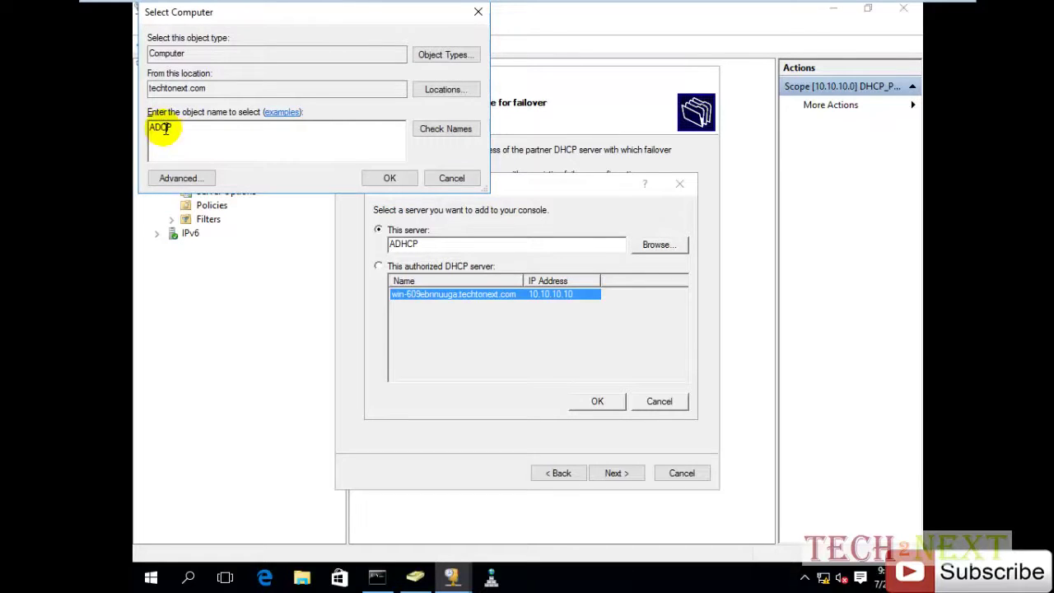
type("H")
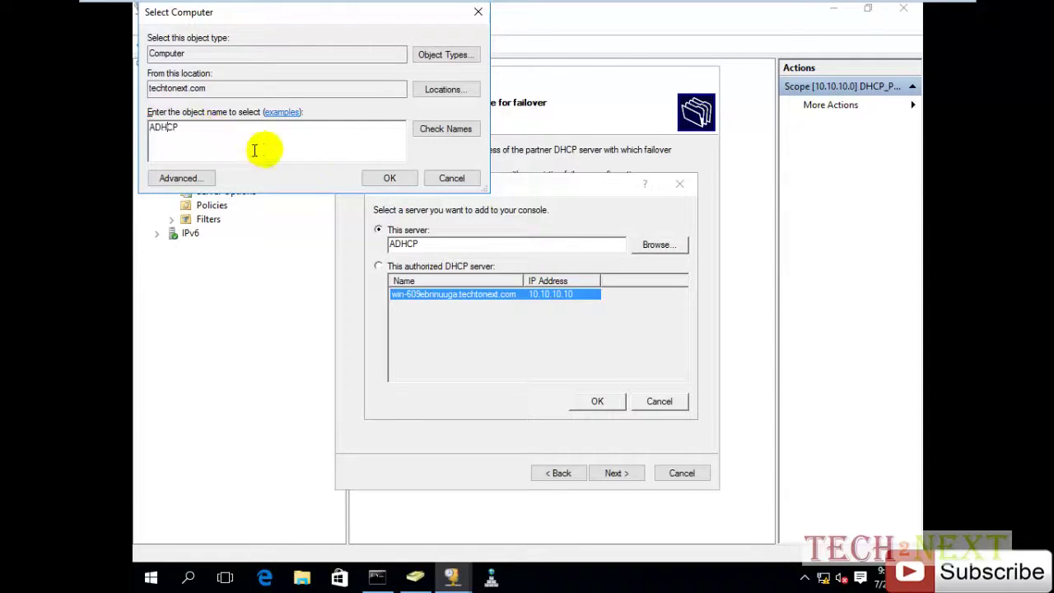
left_click(456, 134)
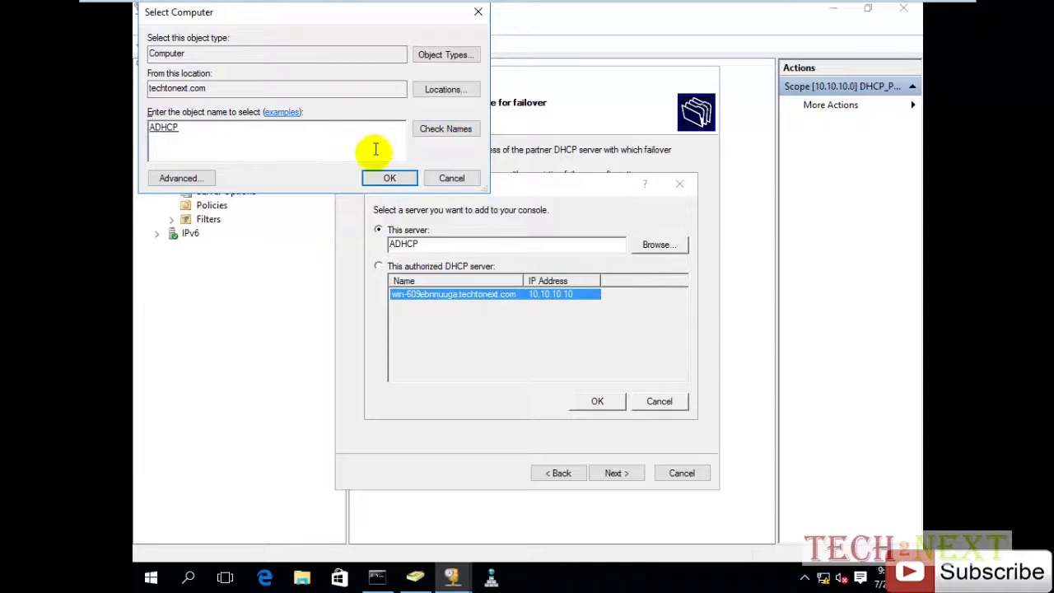
left_click(373, 177)
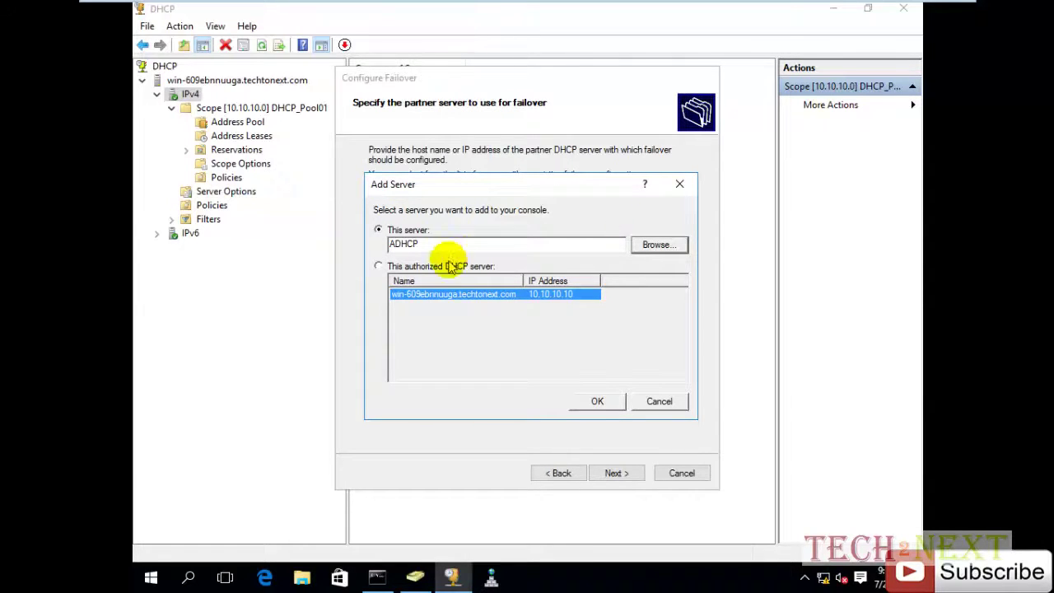
left_click(599, 403)
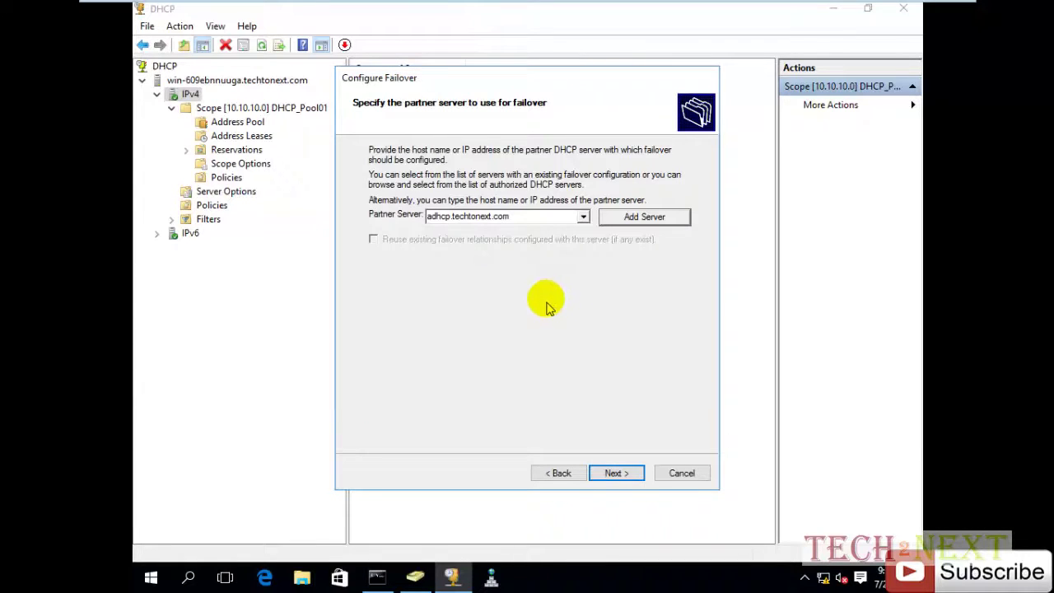
Continue to the new failover relationship settings and examine the server names in the relationship name.
left_click(614, 474)
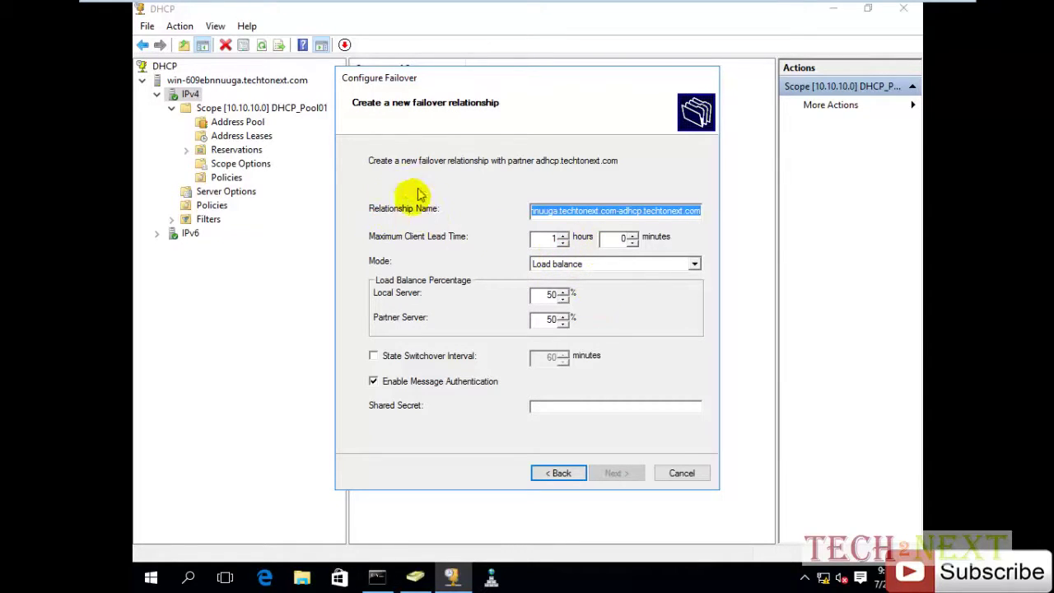
left_click(548, 212)
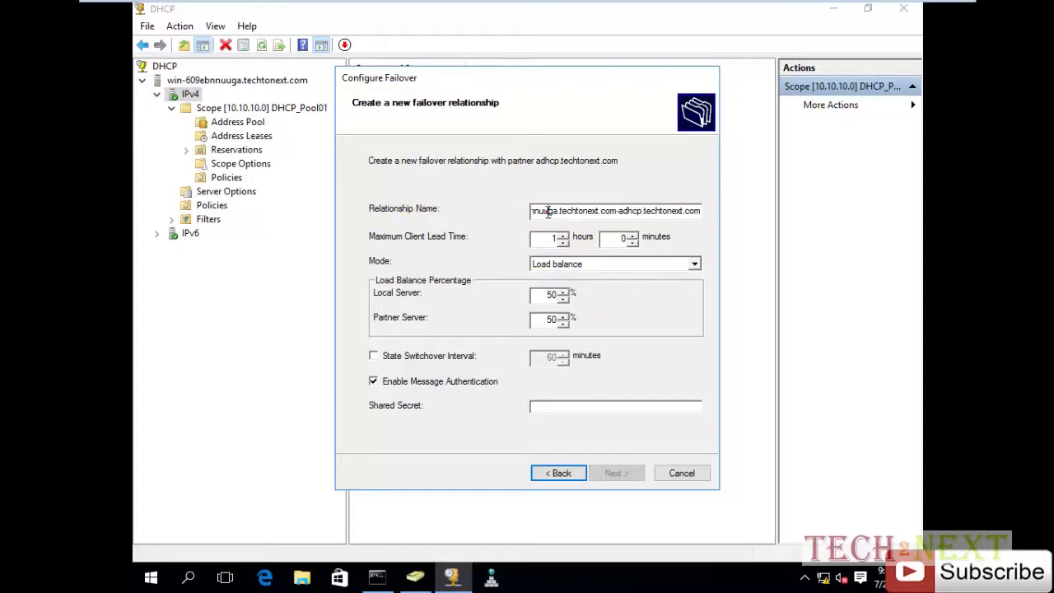
left_click(579, 213)
left_click_drag(626, 212, 707, 212)
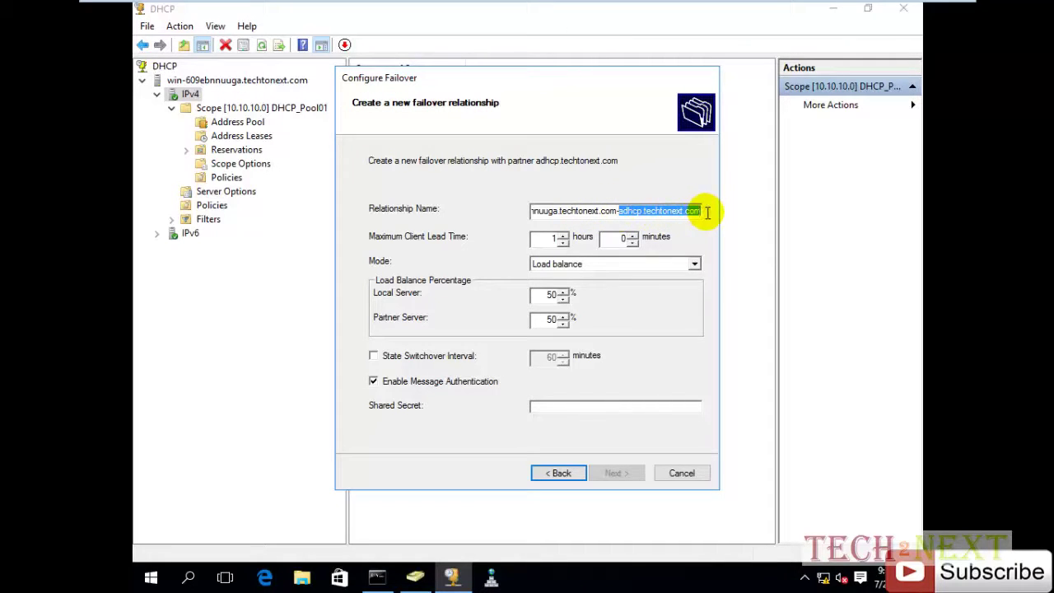
left_click(617, 213)
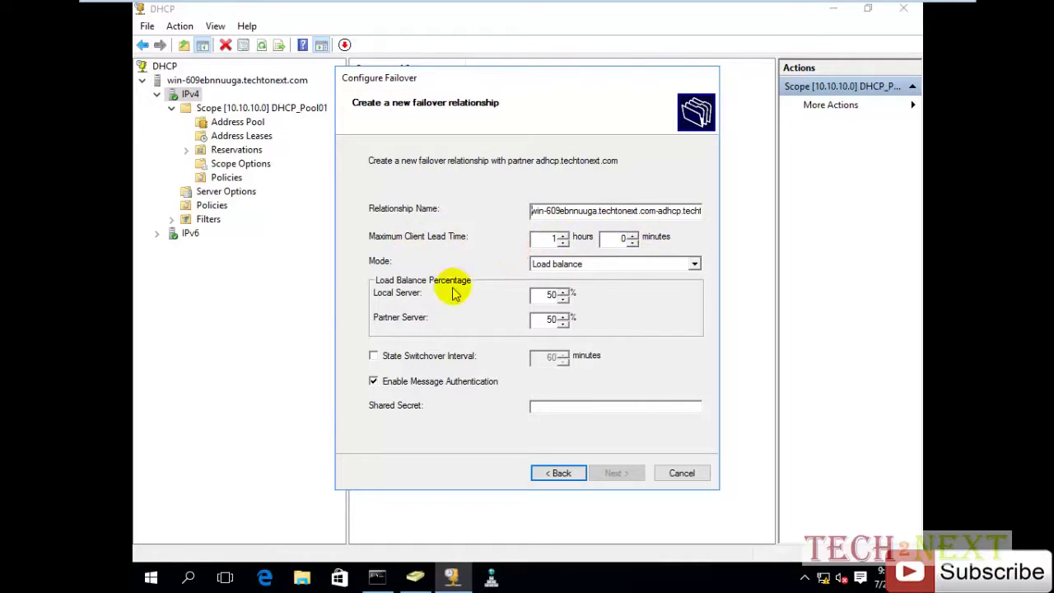
Try the Hot standby mode, return to Load balance, and check the partner server's load percentage.
left_click(586, 265)
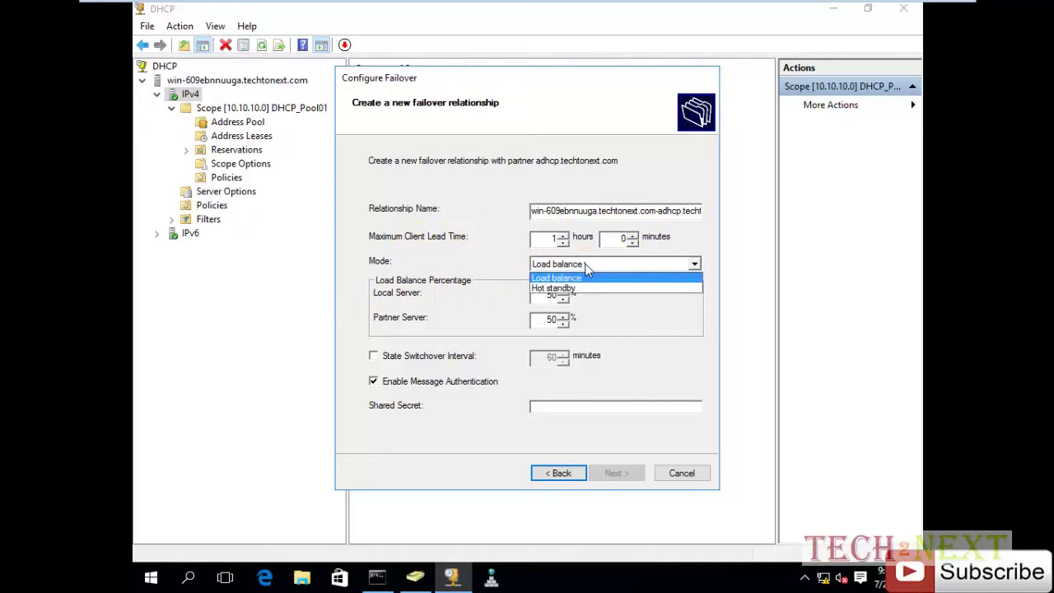
left_click(592, 288)
left_click(590, 268)
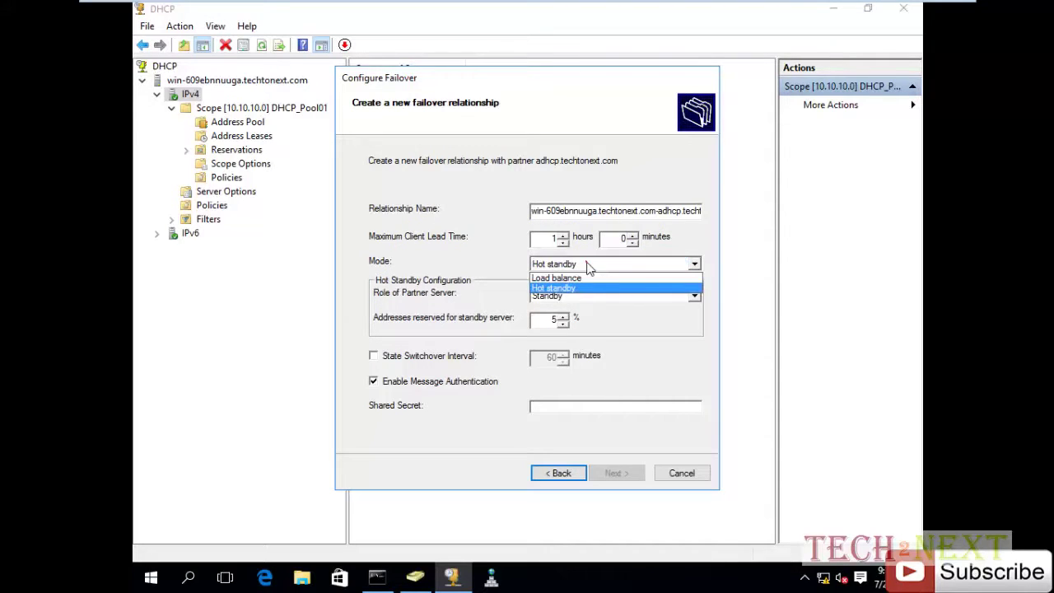
left_click(582, 281)
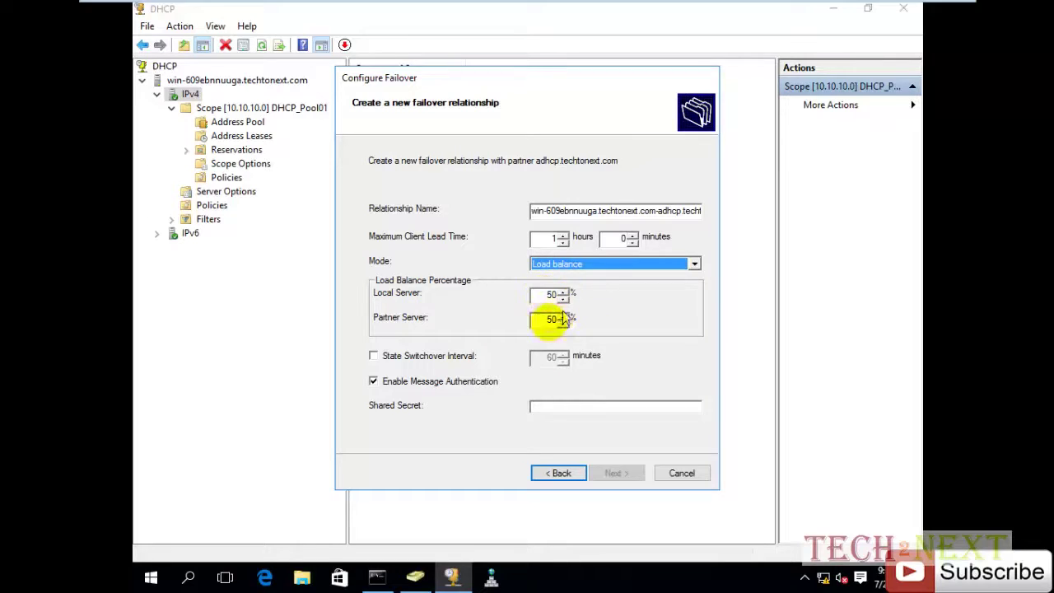
left_click(542, 320)
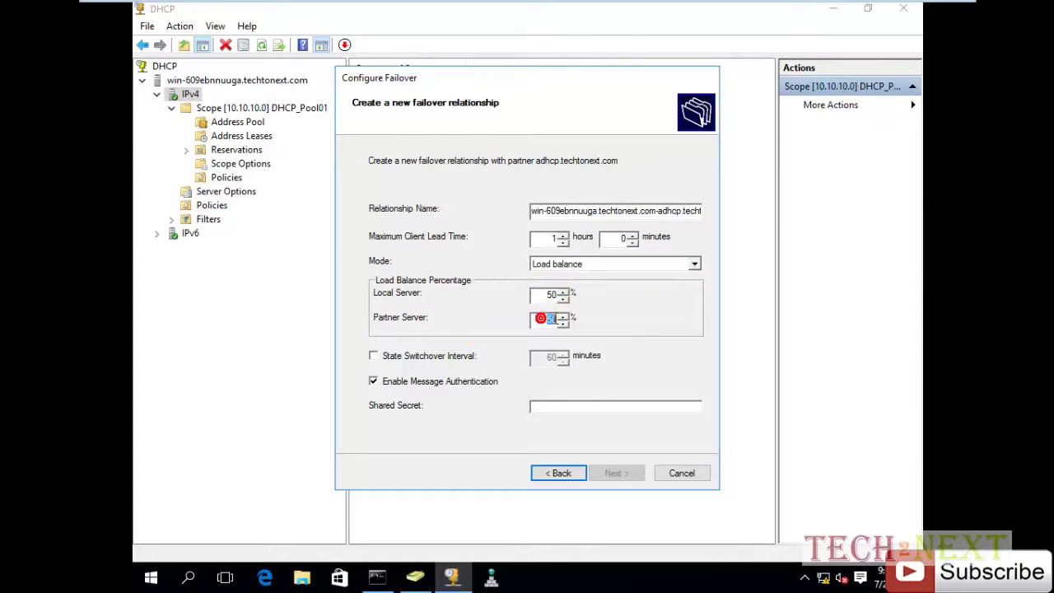
Set the failover mode to Hot standby with Standby as the role of the partner server.
left_click(611, 264)
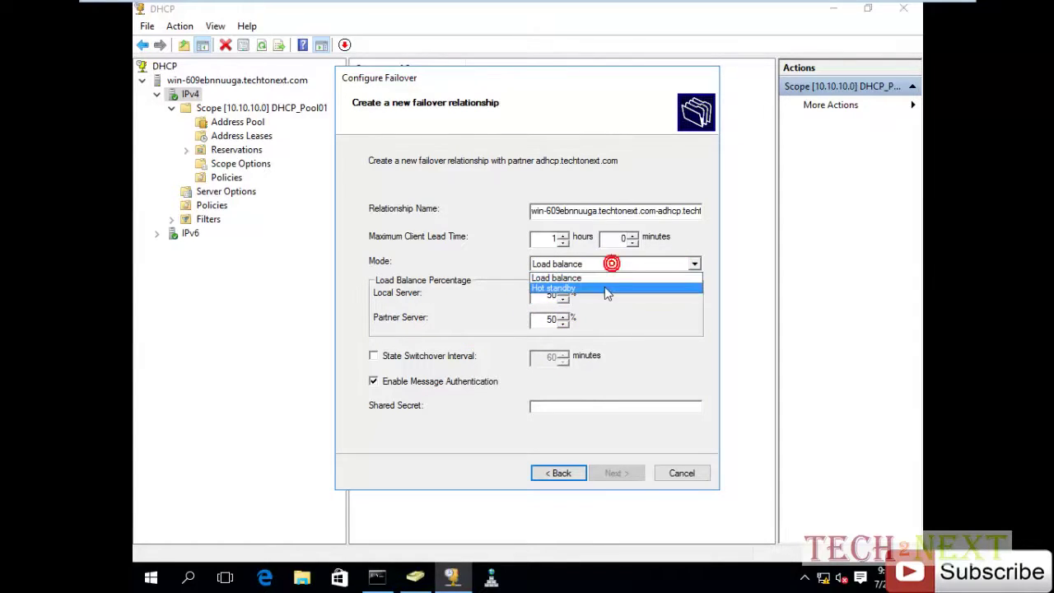
left_click(605, 288)
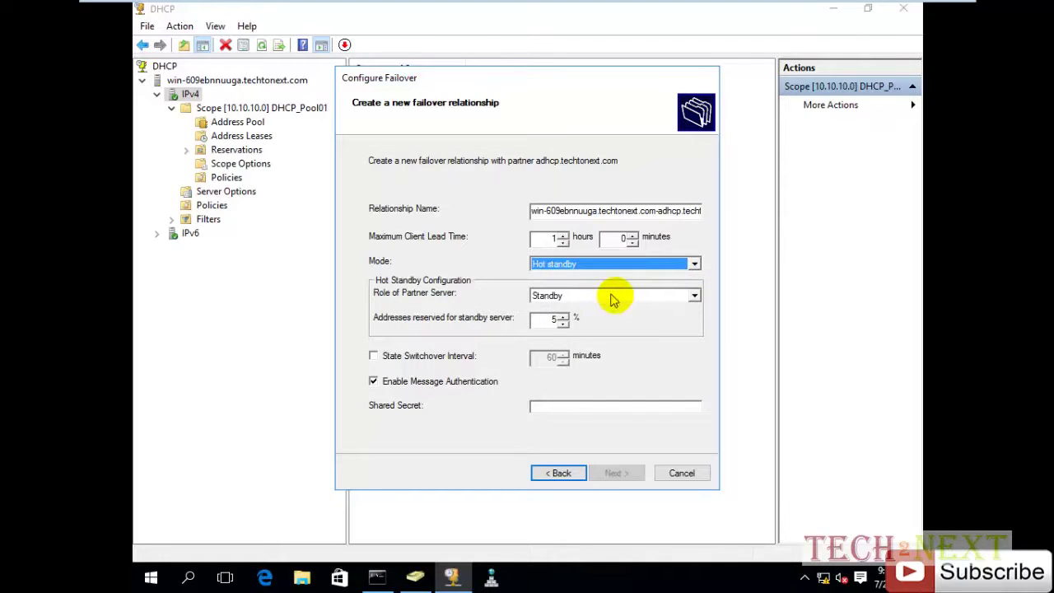
left_click(624, 300)
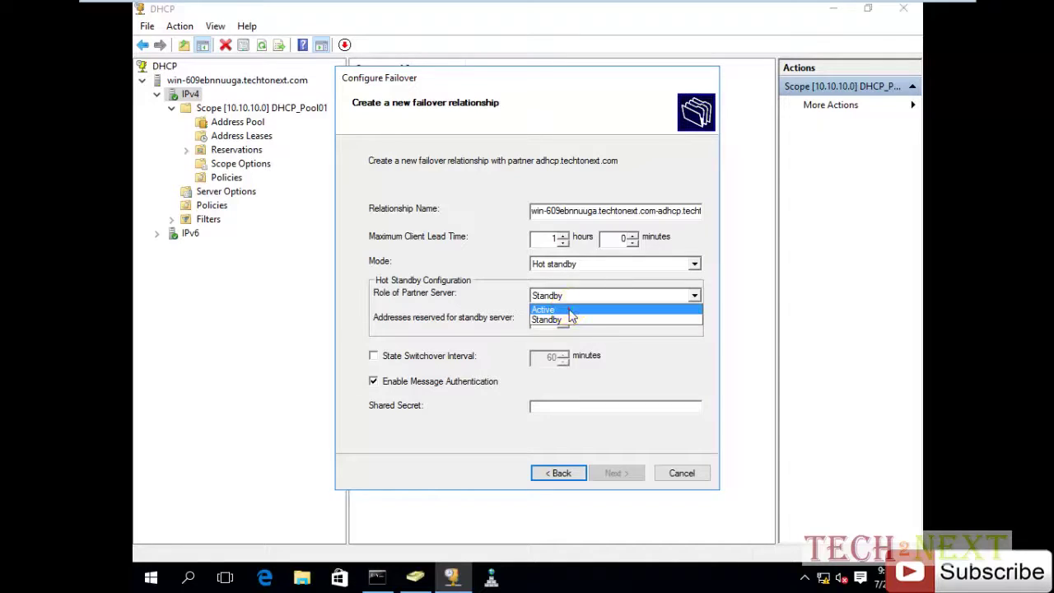
left_click(569, 311)
left_click(607, 297)
left_click(604, 311)
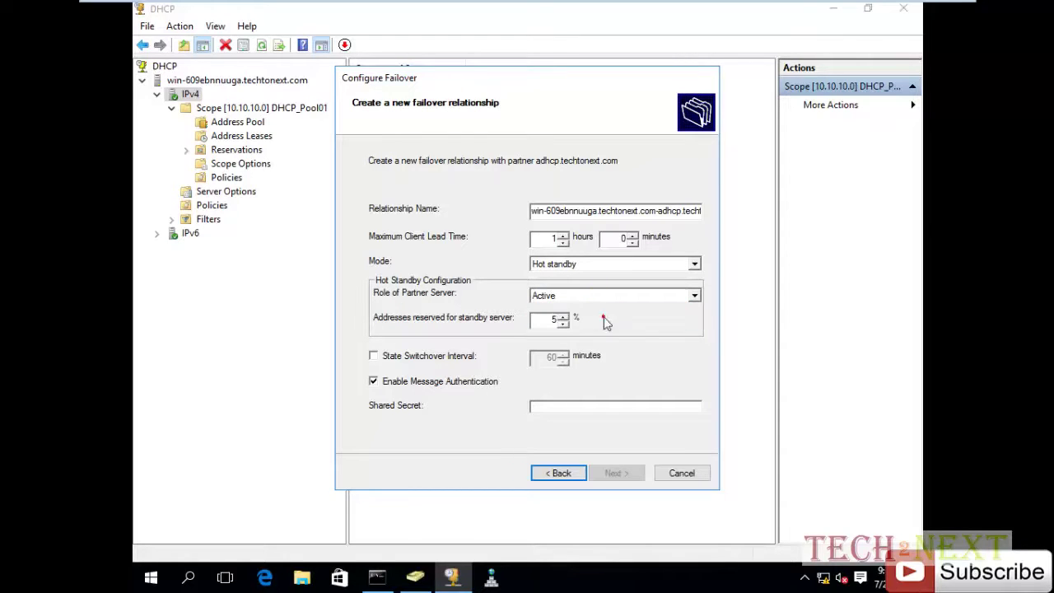
left_click(606, 322)
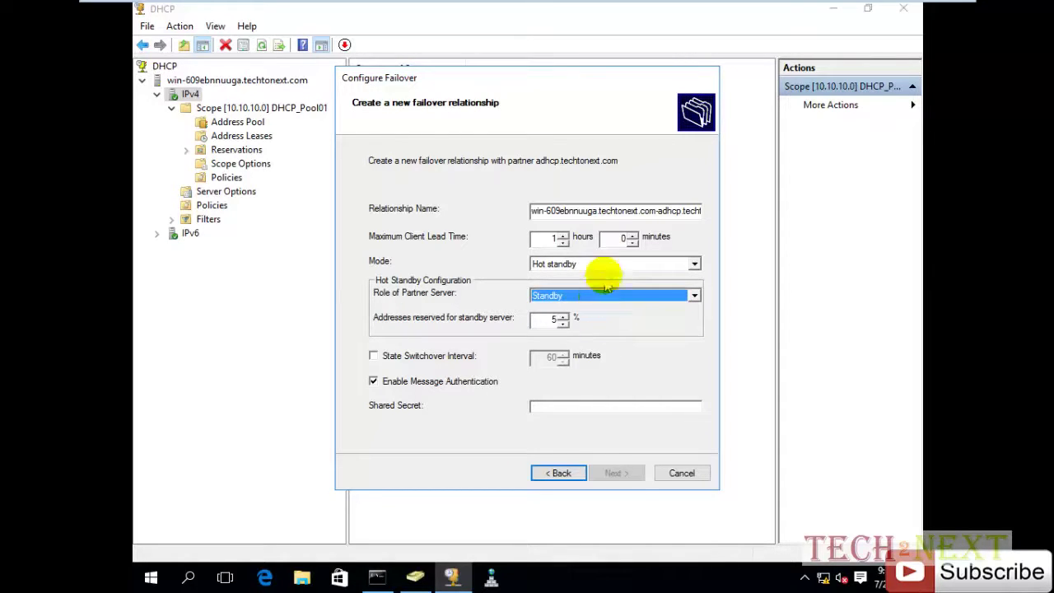
Set the failover mode back to Load balance and enter the shared secret for message authentication.
left_click(580, 265)
left_click(577, 279)
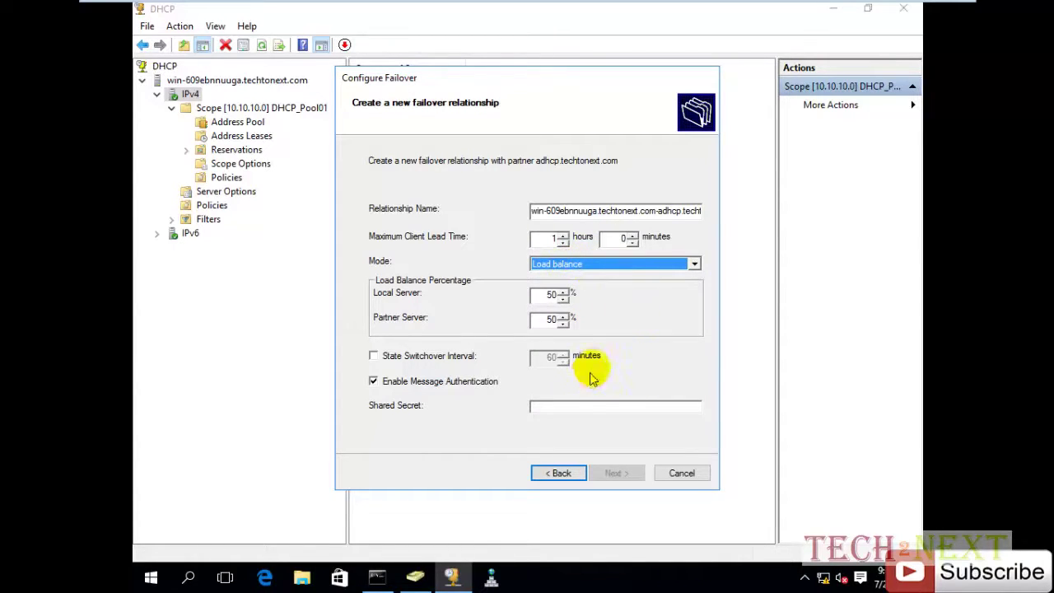
left_click(558, 407)
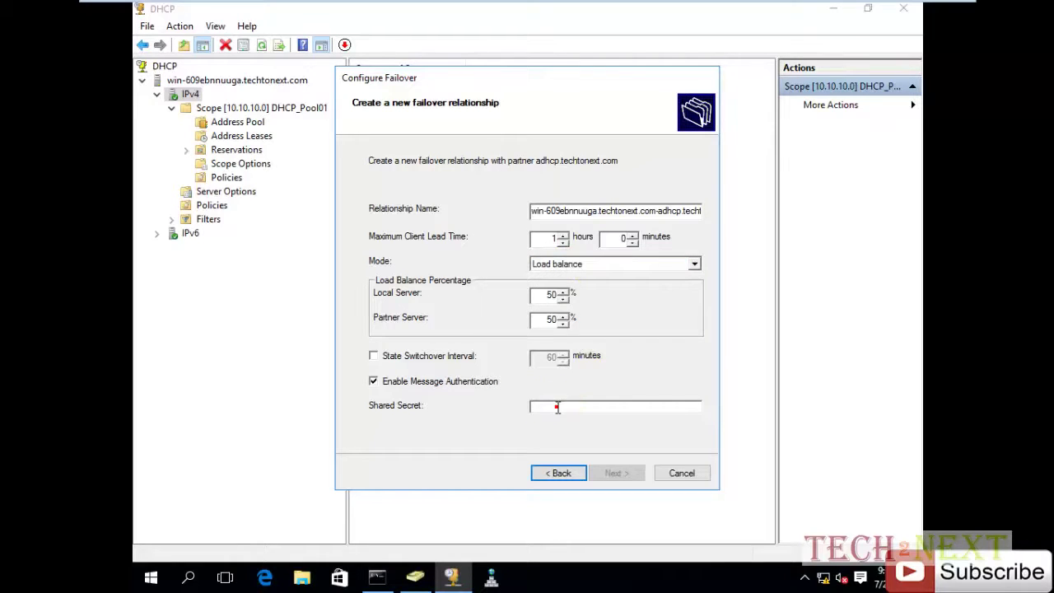
left_click(556, 407)
type("*")
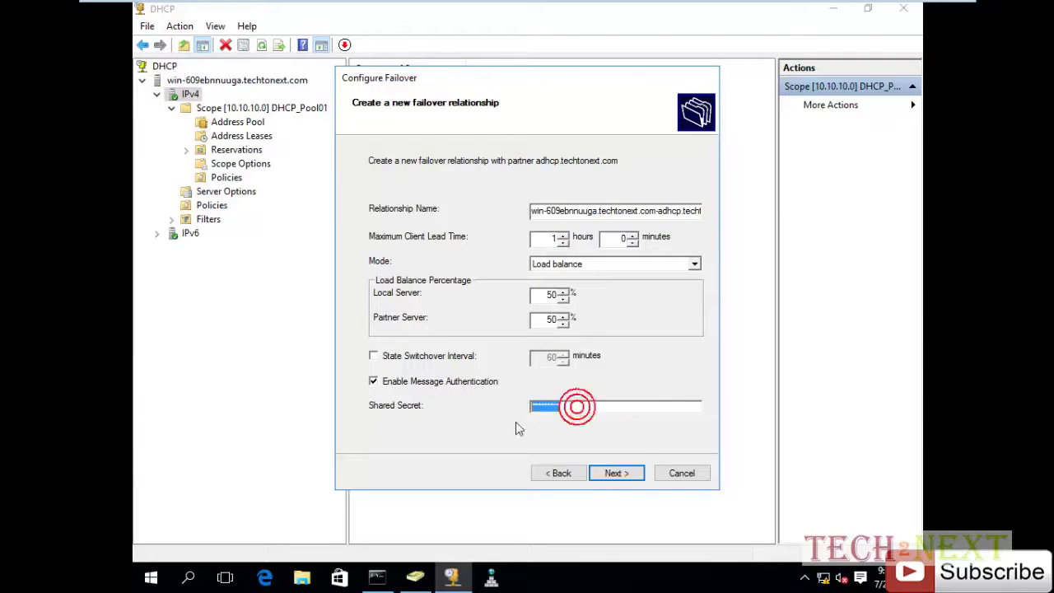
Continue to the failover summary, finish the configuration for scope 10.10.10.0, and close the progress log.
left_click(617, 473)
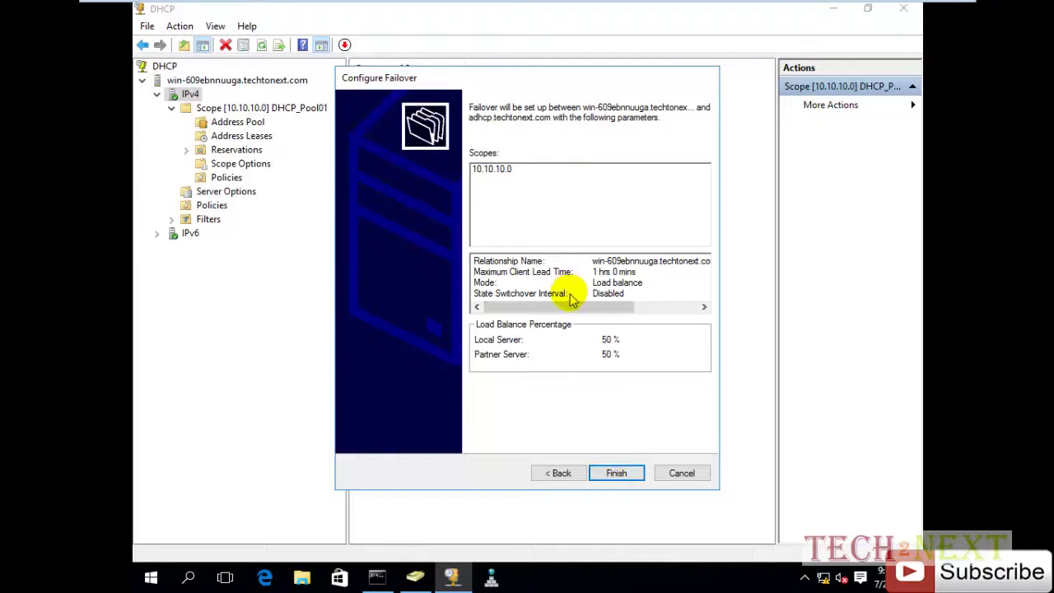
left_click(619, 472)
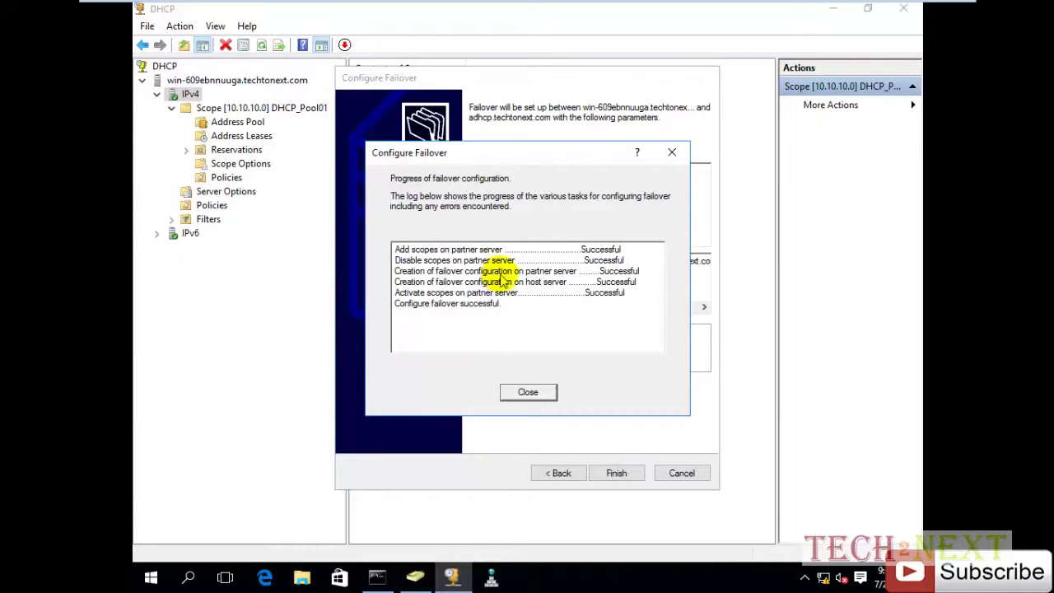
left_click(529, 391)
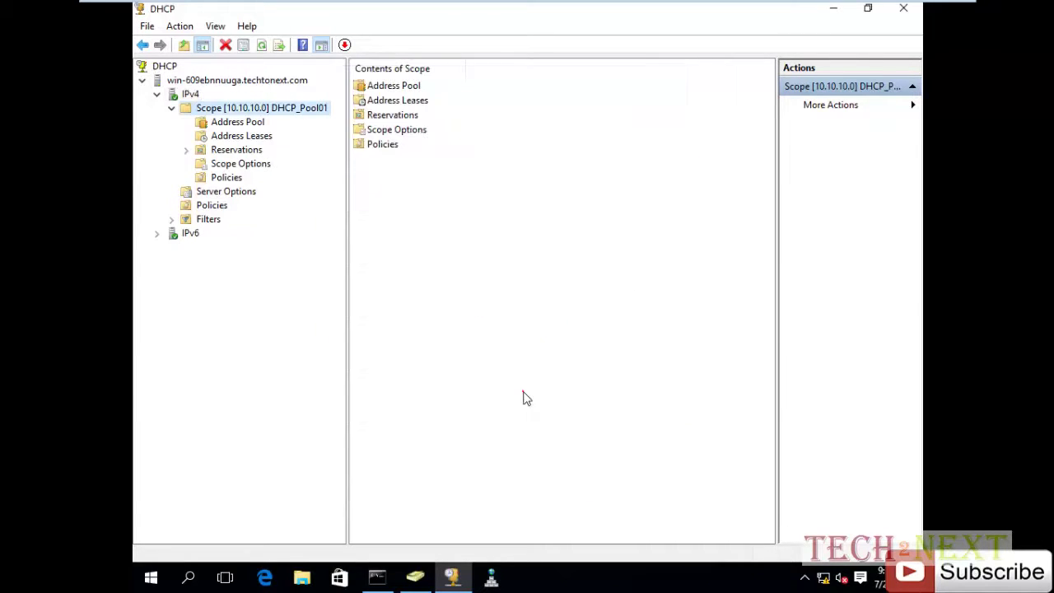
Refresh the DHCP_Pool01 scope on the primary server and check the DHCP root and server nodes.
left_click(261, 45)
left_click(262, 45)
left_click(178, 81)
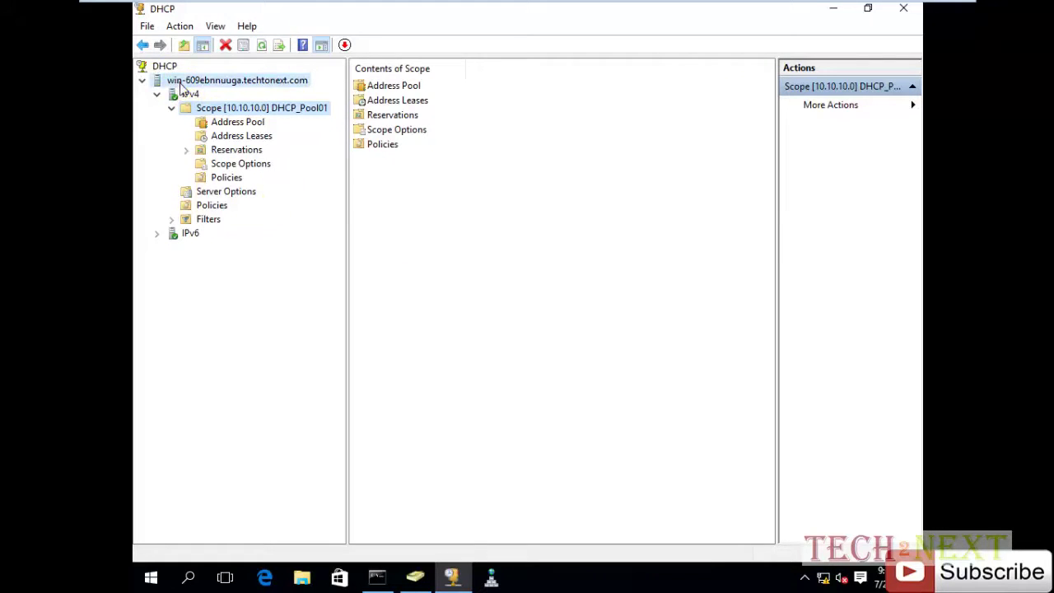
left_click(164, 66)
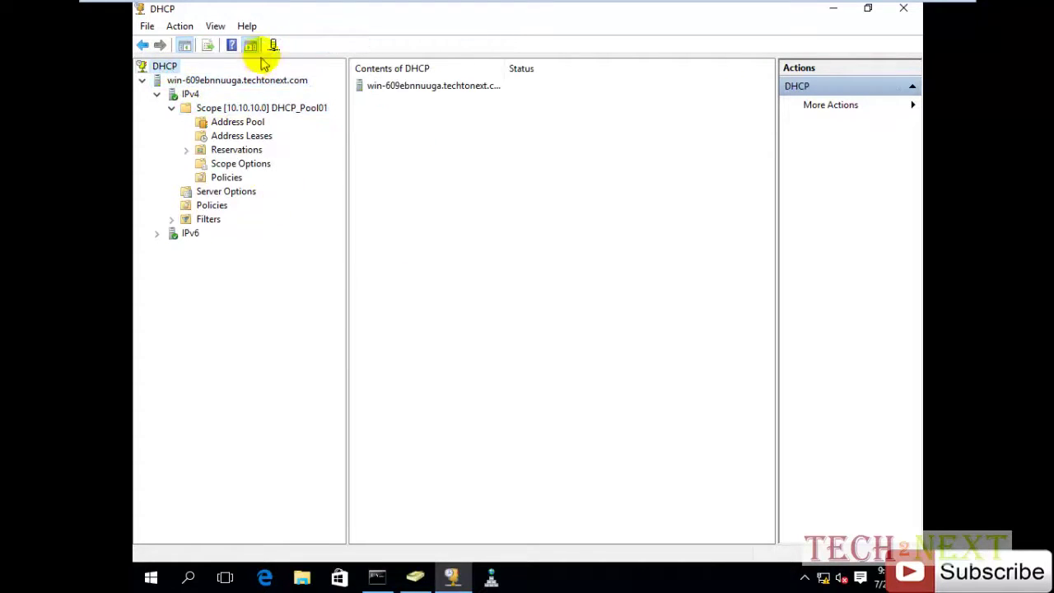
left_click(180, 80)
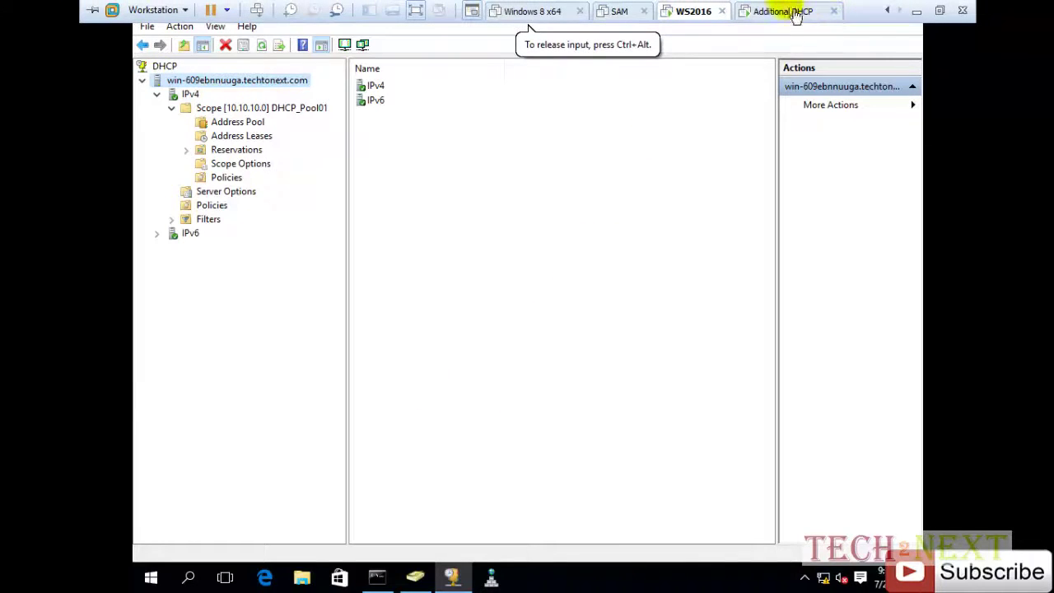
On the Additional DHCP machine, refresh IPv4, expand the replicated scope, and widen the console tree to show full names.
left_click(789, 11)
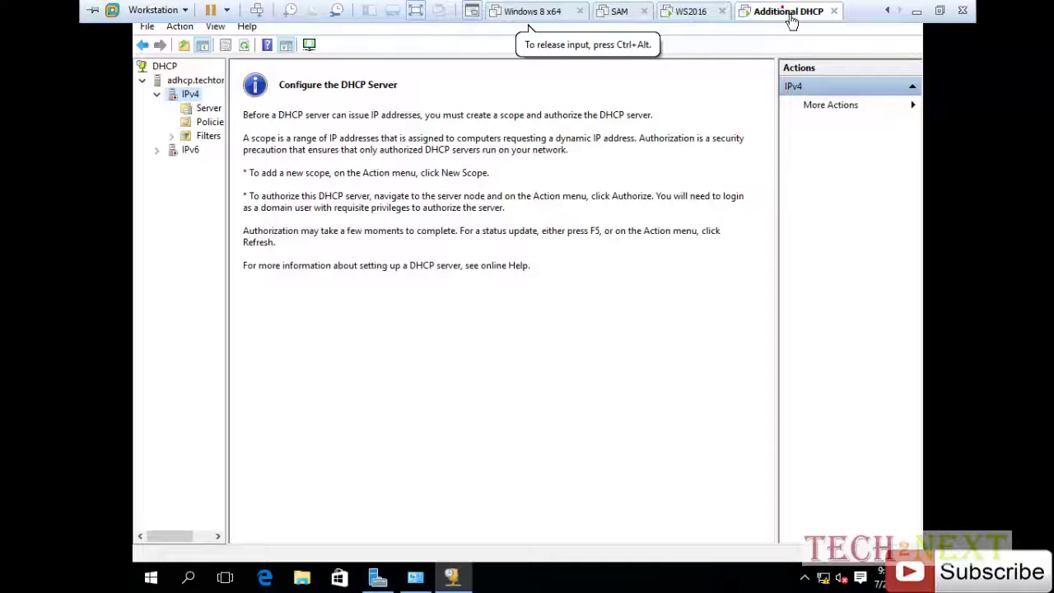
left_click(244, 45)
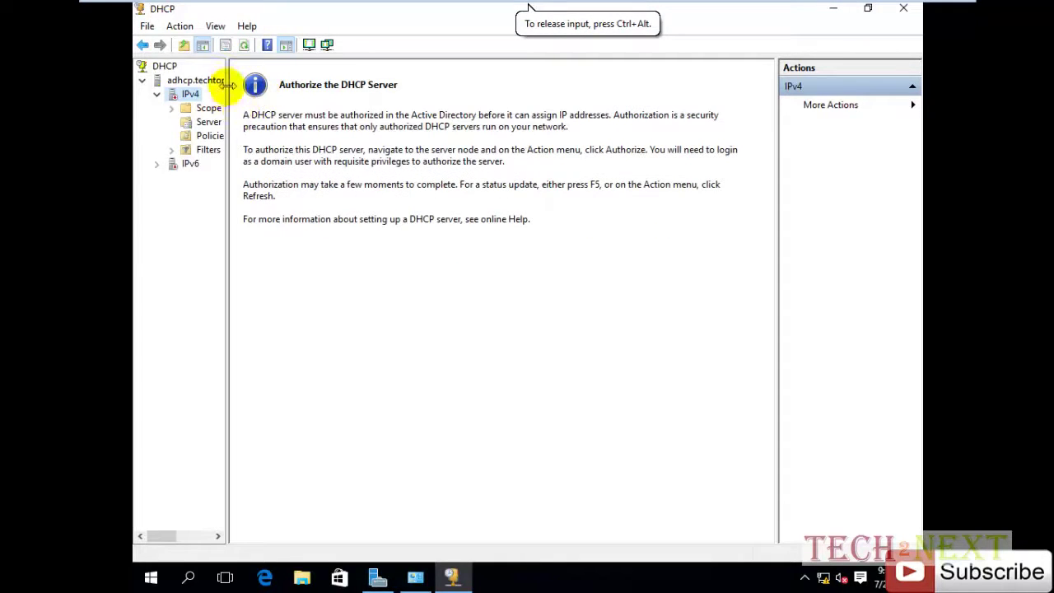
double_click(183, 110)
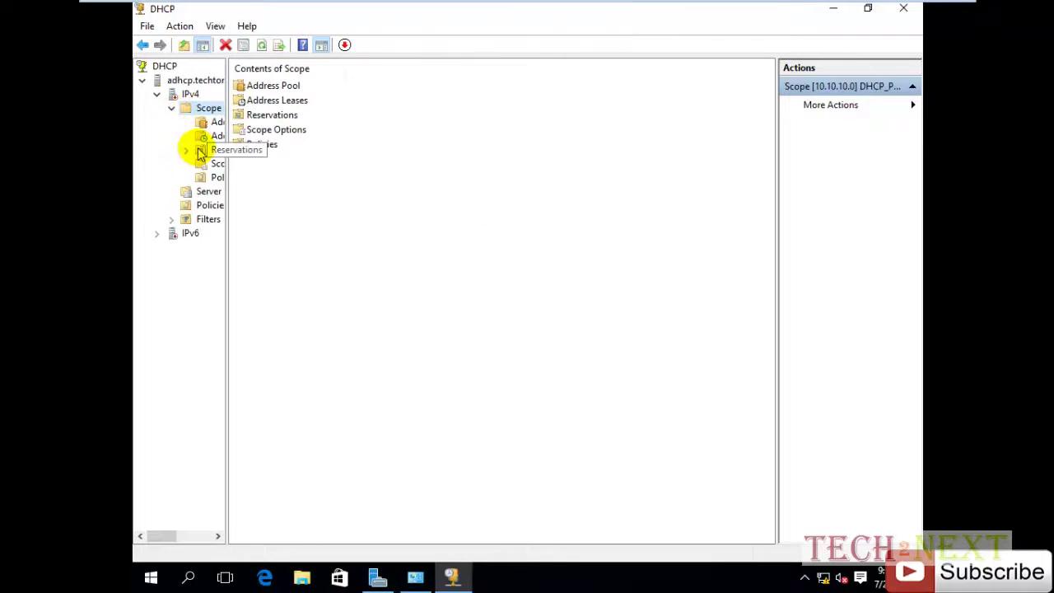
left_click(197, 192)
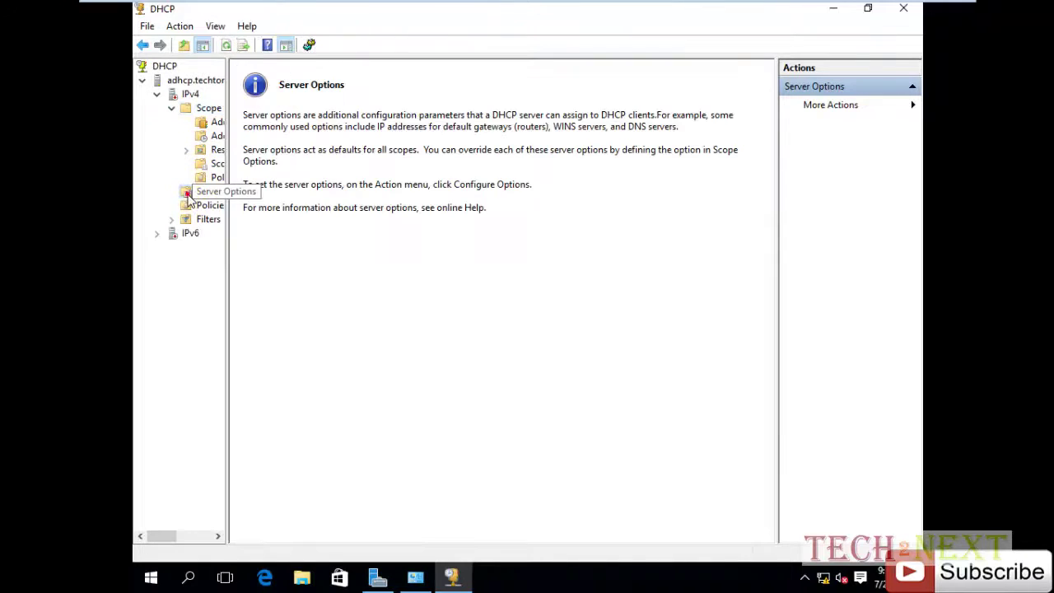
left_click(209, 114)
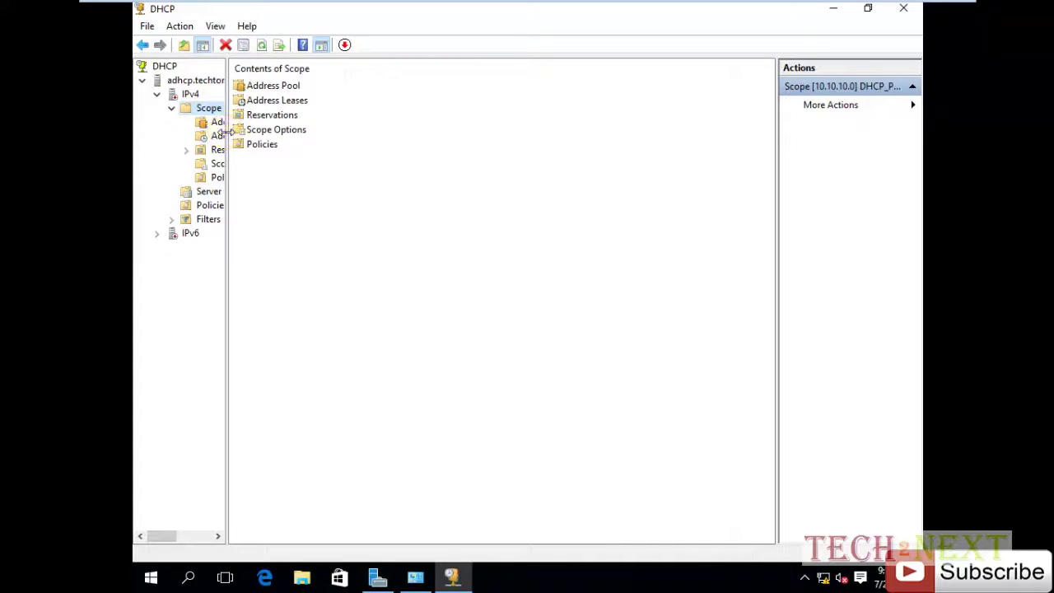
left_click_drag(224, 132, 349, 125)
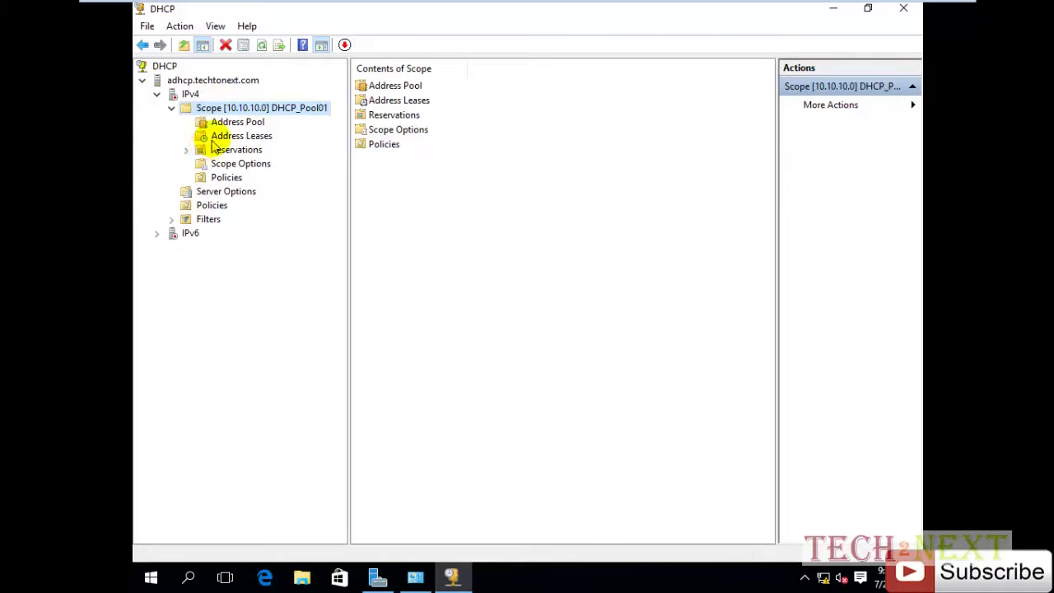
Compare the scope's address pool on the Additional DHCP machine with the one on WS2016.
left_click(231, 123)
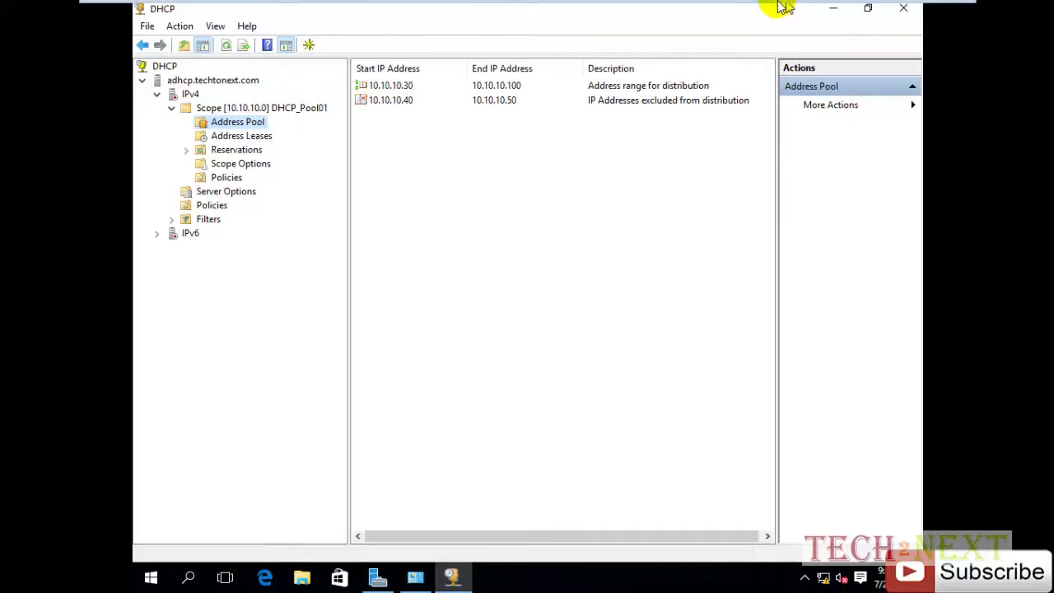
mouse_move(777, 5)
left_click(694, 11)
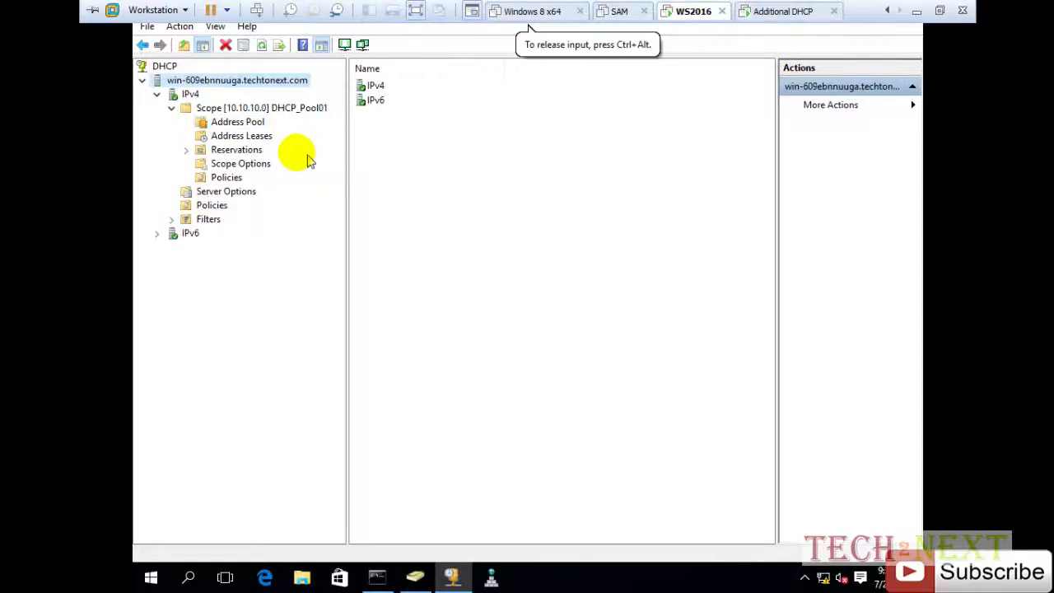
left_click(236, 121)
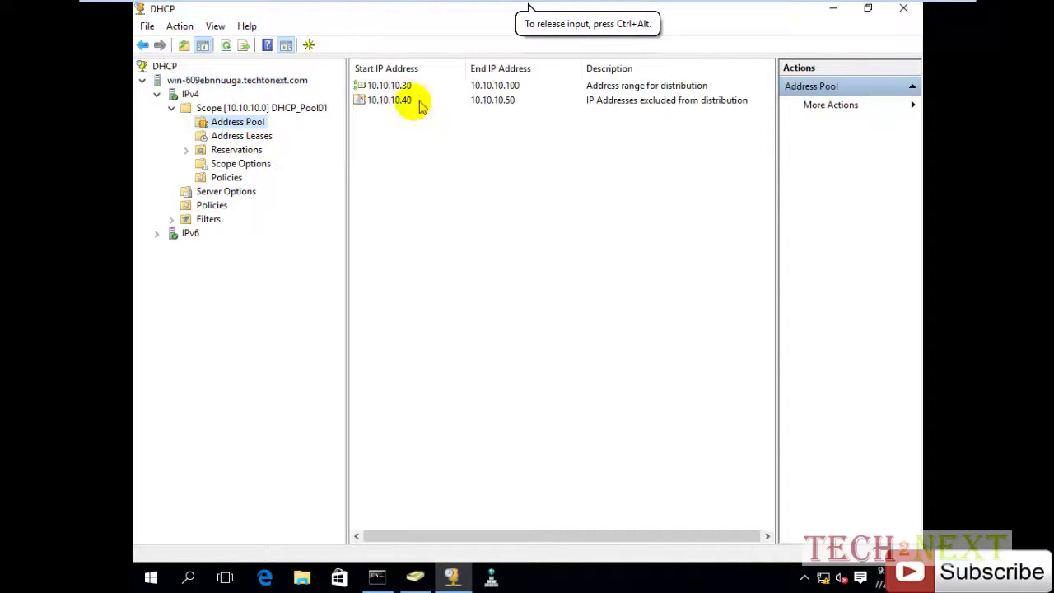
Return to the Additional DHCP machine and examine the scope's address leases, reservations, and scope options.
mouse_move(688, 4)
left_click(771, 14)
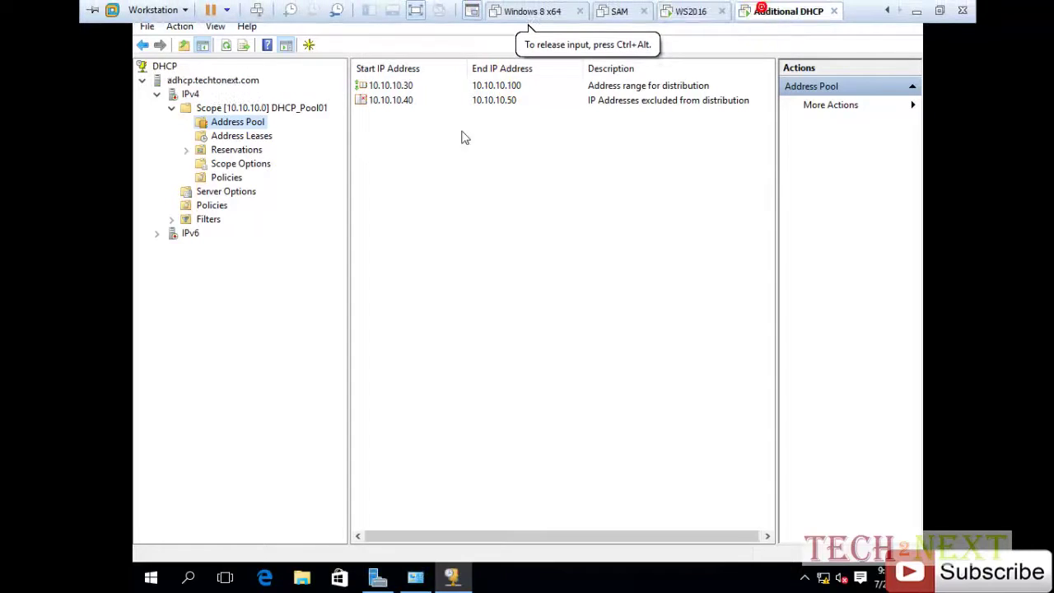
left_click(249, 136)
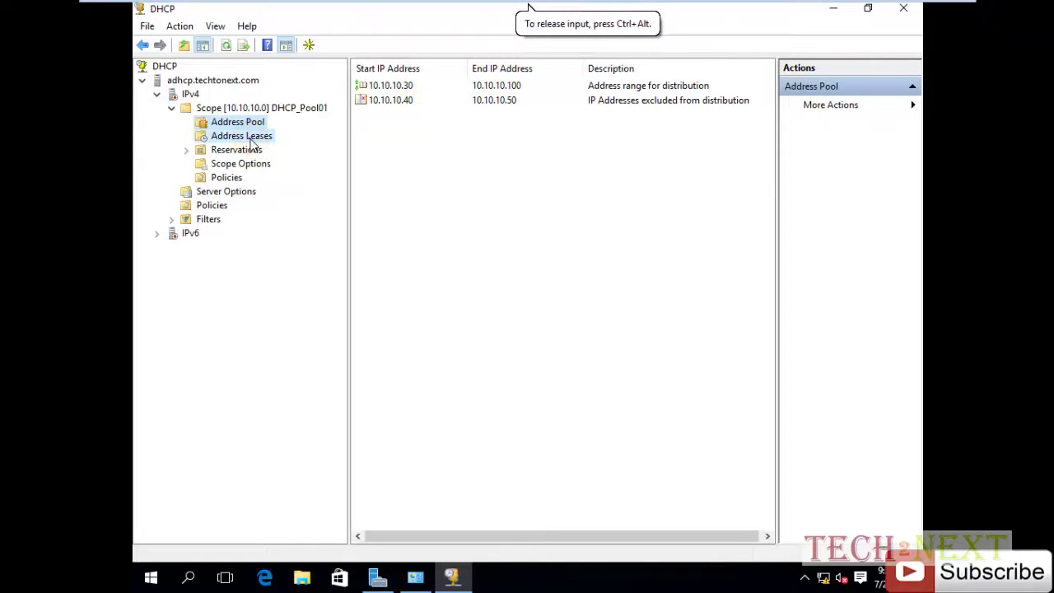
left_click(376, 93)
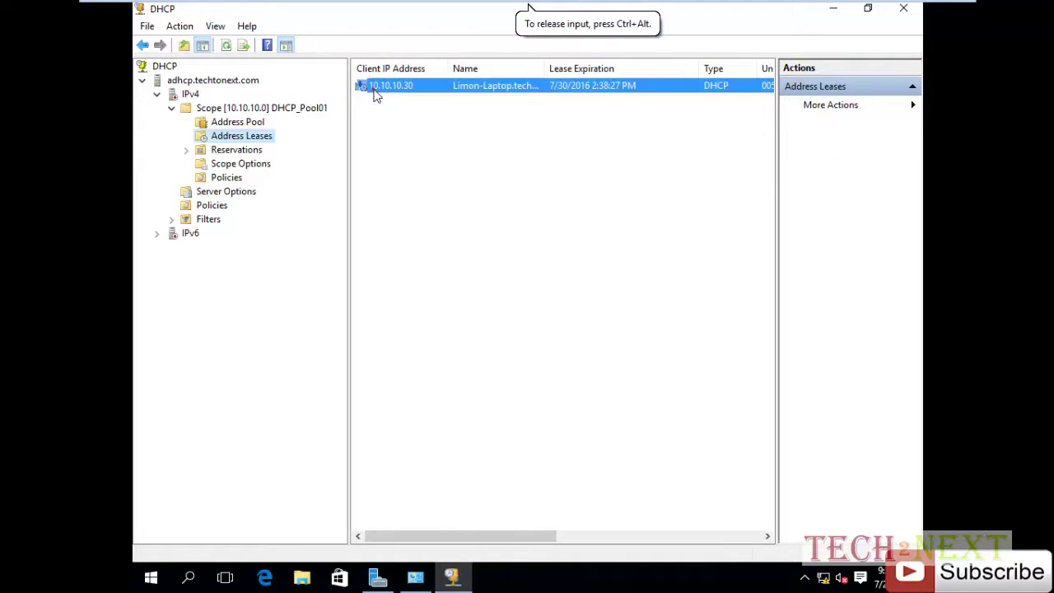
left_click(416, 145)
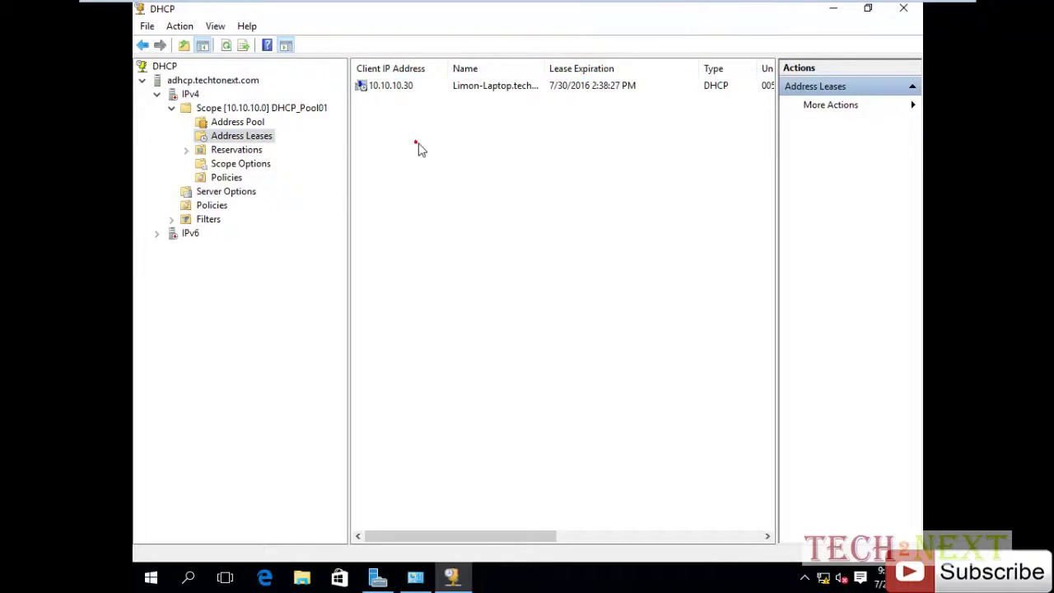
left_click(233, 150)
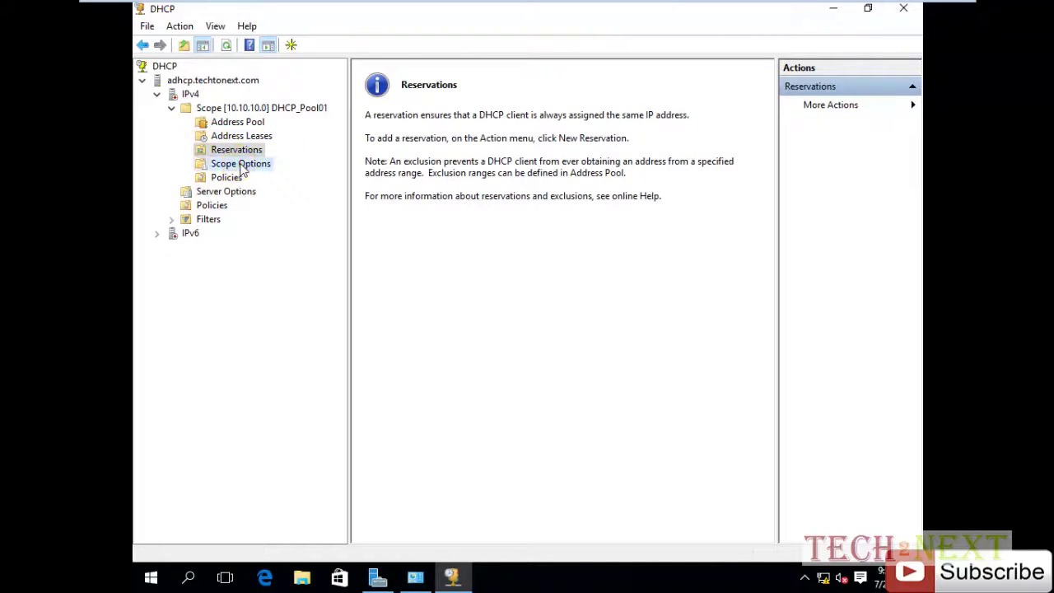
left_click(239, 163)
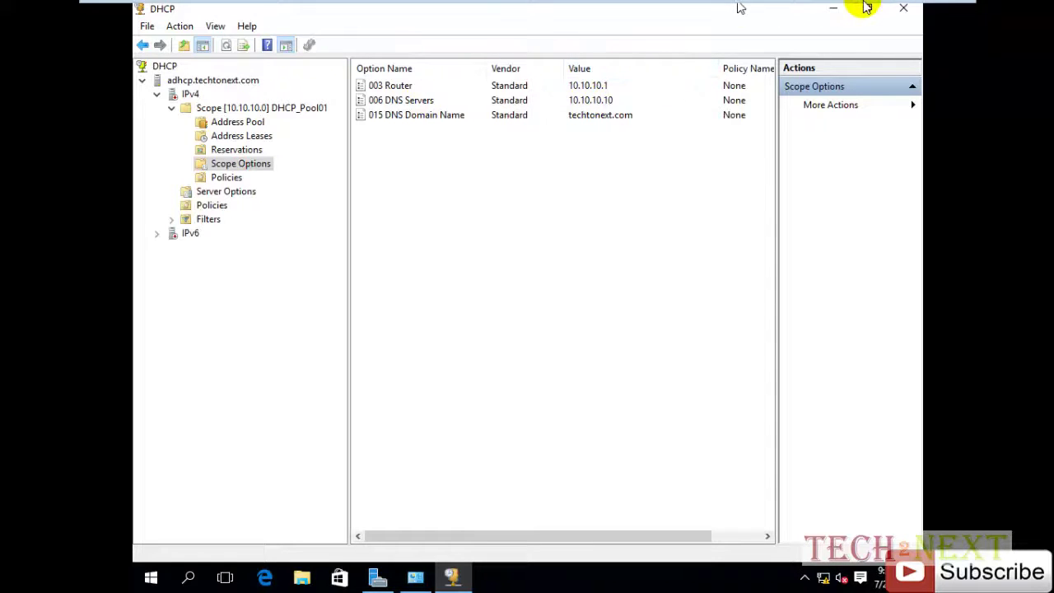
Compare the scope options on WS2016 with those on the Additional DHCP machine.
mouse_move(828, 8)
left_click(692, 10)
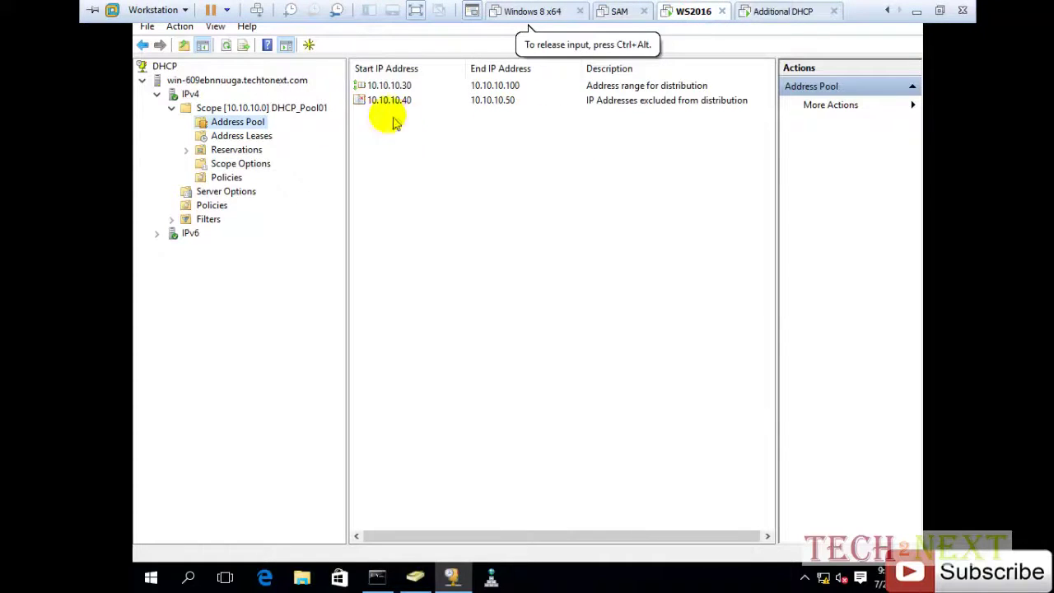
left_click(244, 165)
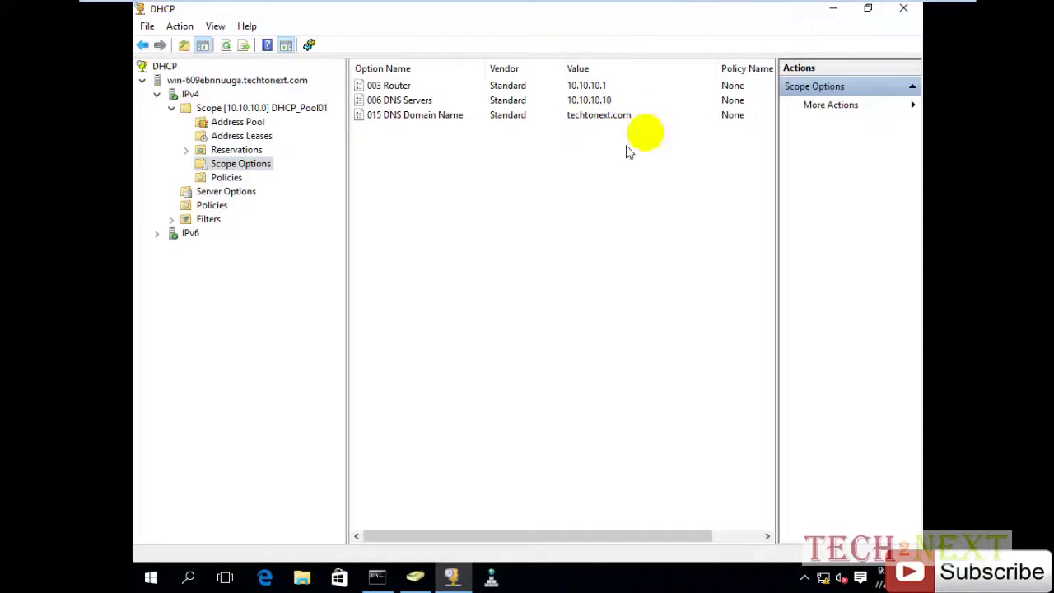
left_click(819, 13)
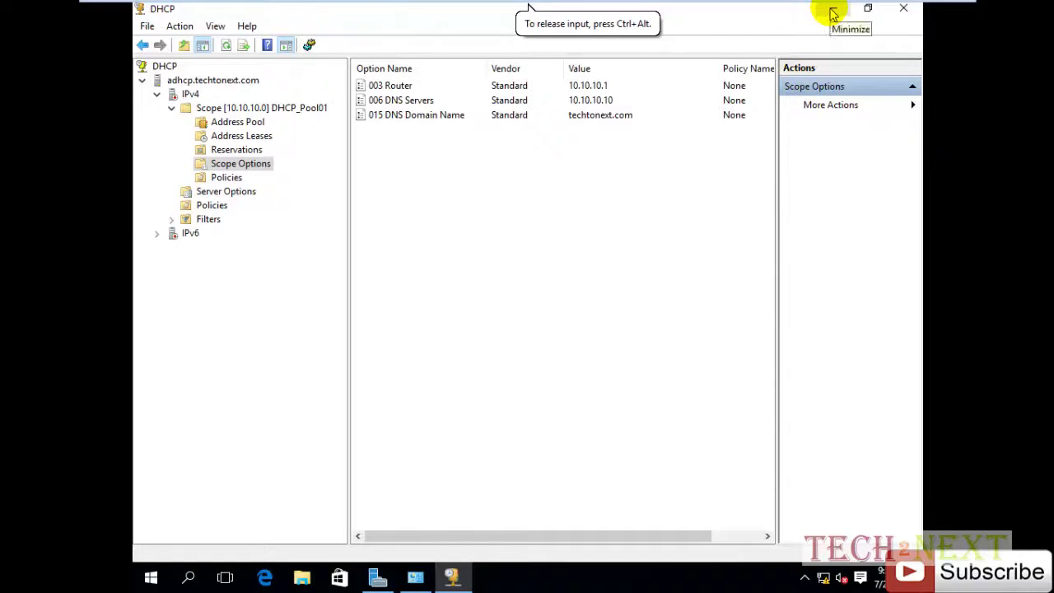
mouse_move(840, 8)
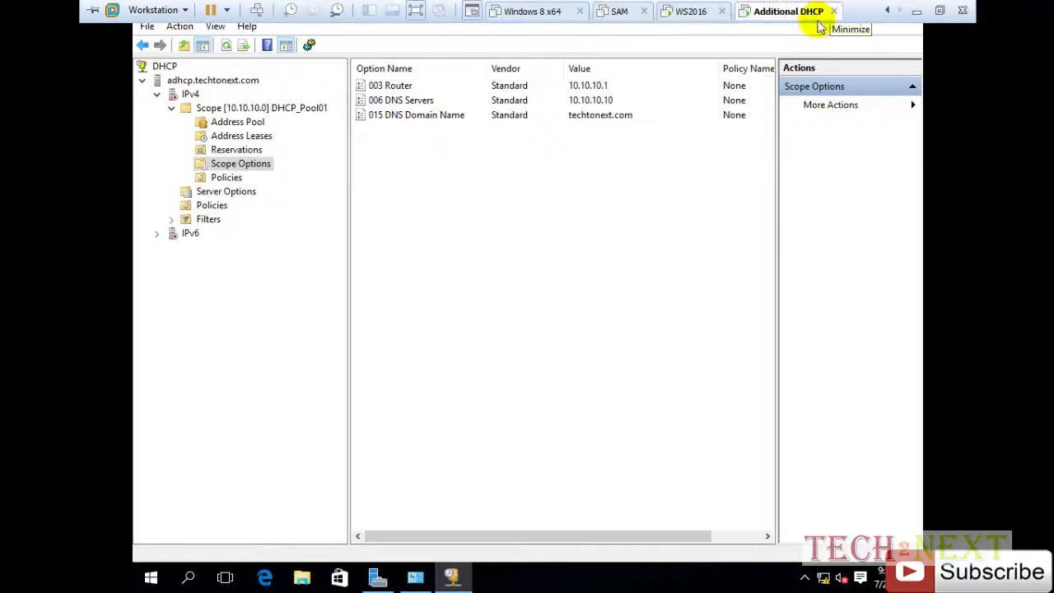
Return to the WS2016 machine and minimize its DHCP console.
left_click(683, 11)
left_click(632, 192)
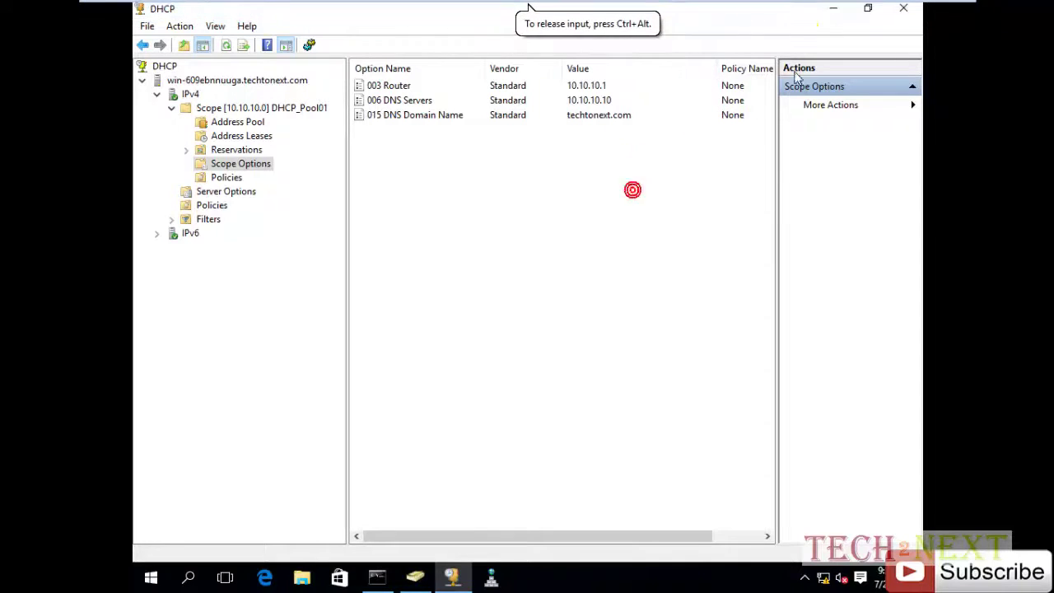
left_click(827, 8)
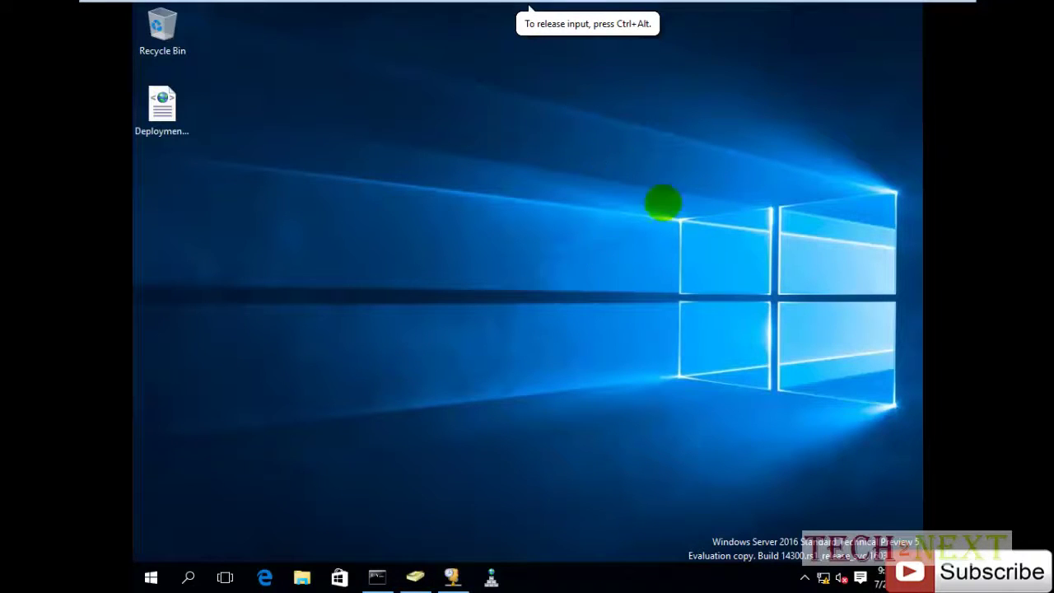
mouse_move(870, 4)
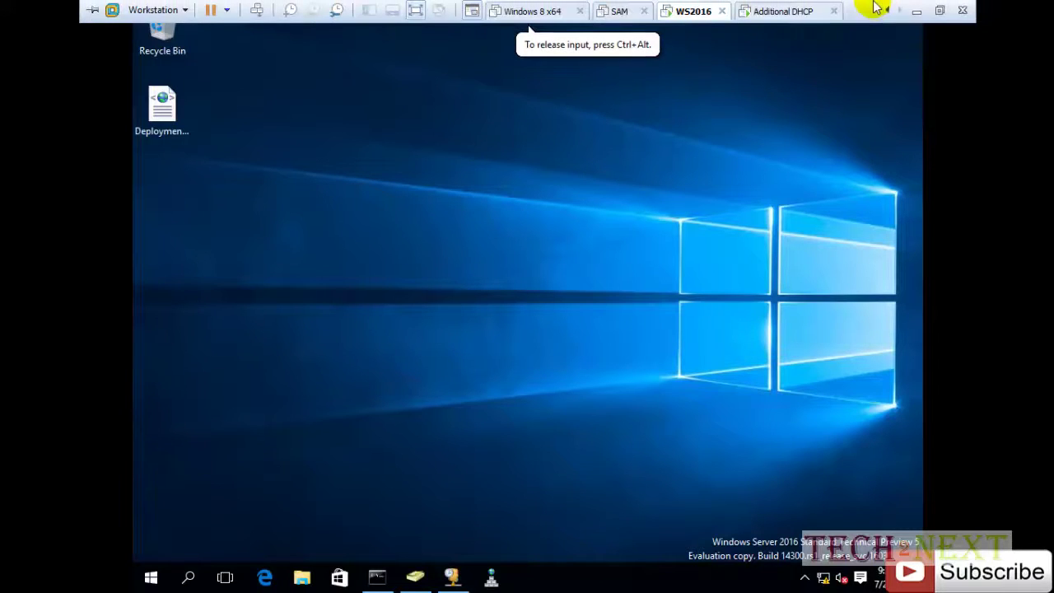